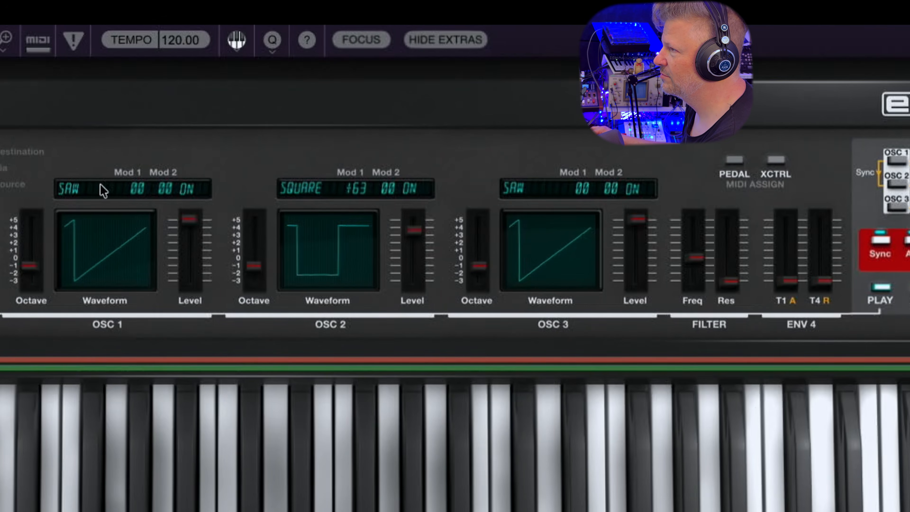
Set oscillators 1 and 2 to the Pulse waveform and raise oscillator 1's Mod 1 amount to about +4
left_click(102, 189)
left_click(102, 281)
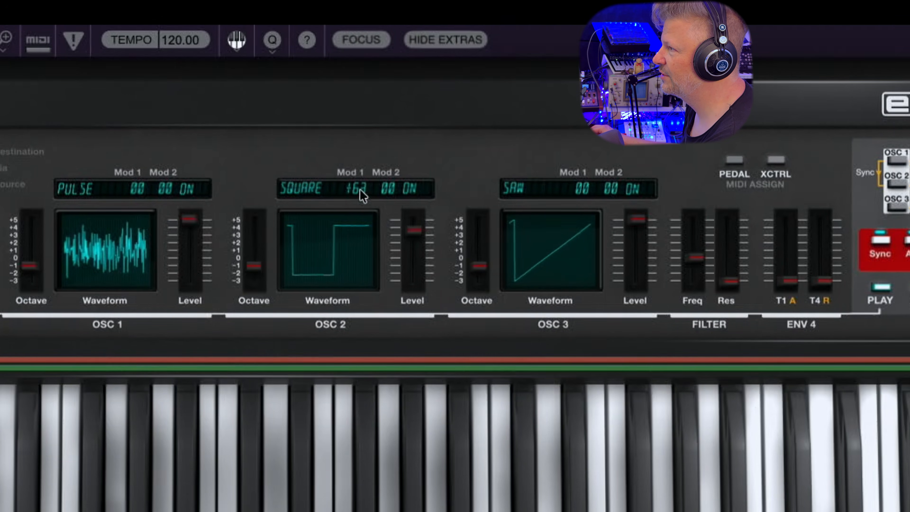
left_click(303, 195)
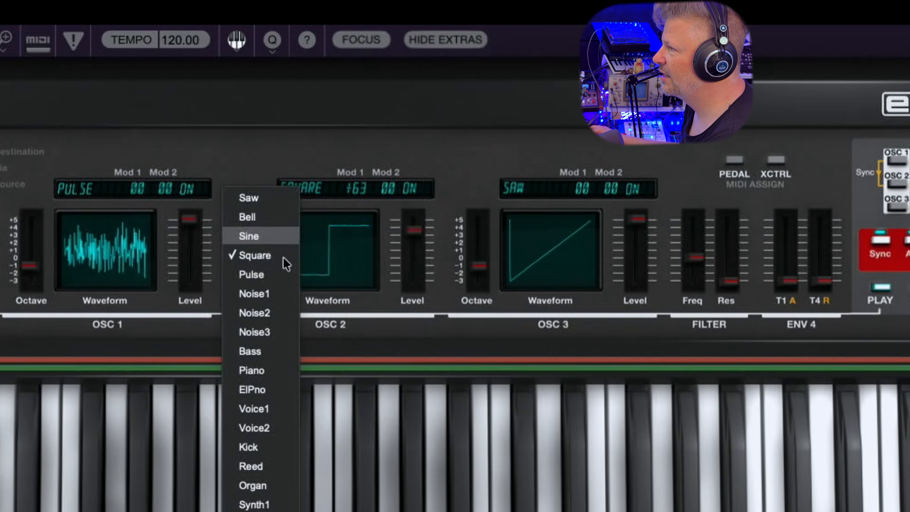
left_click(283, 273)
left_click_drag(149, 195, 134, 177)
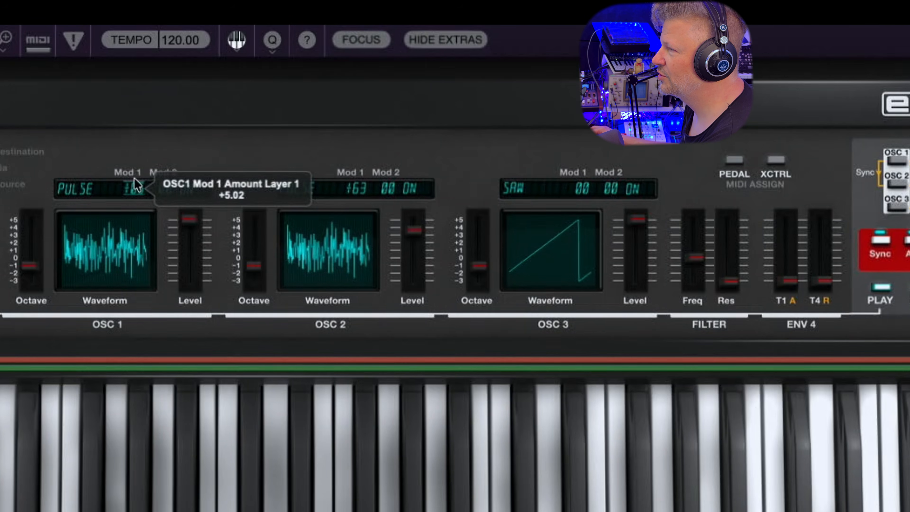
left_click_drag(134, 178, 135, 180)
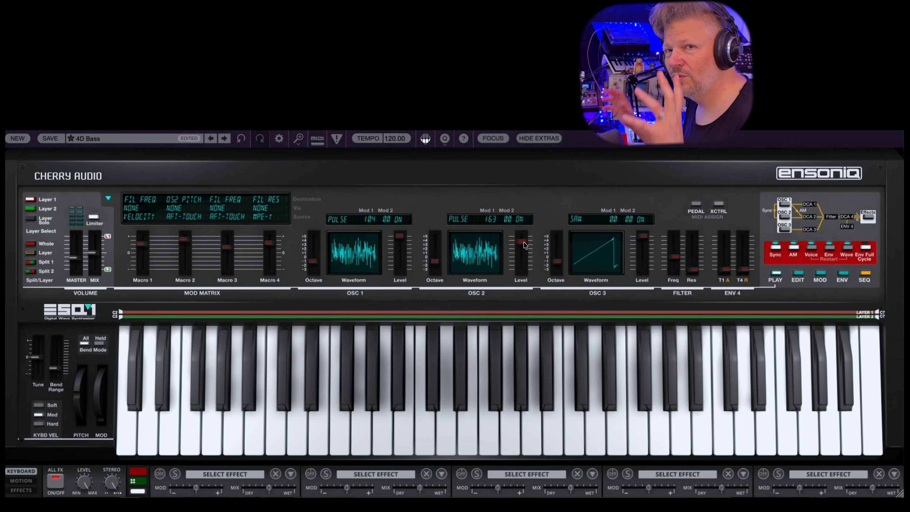
Select Layer 2, start its key range at A3, and end Layer 1's key range at D4 so the two ranges overlap
mouse_move(525, 244)
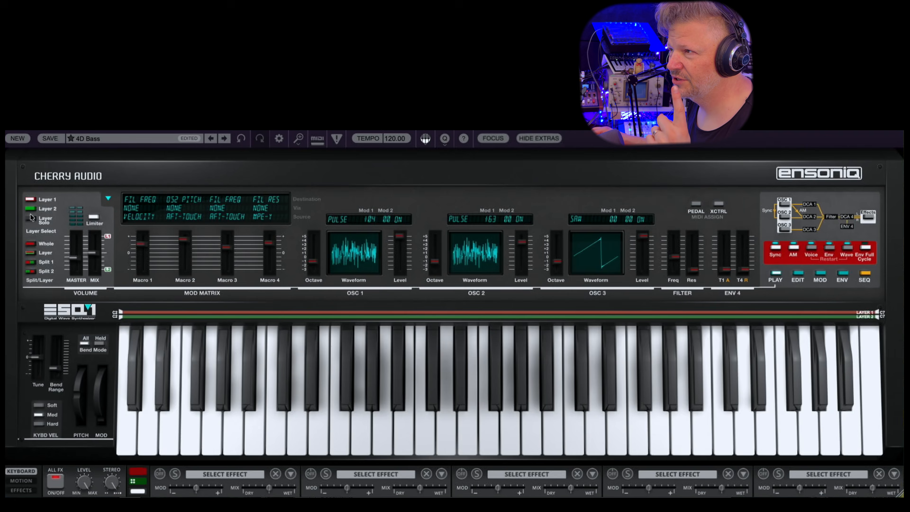
left_click(28, 207)
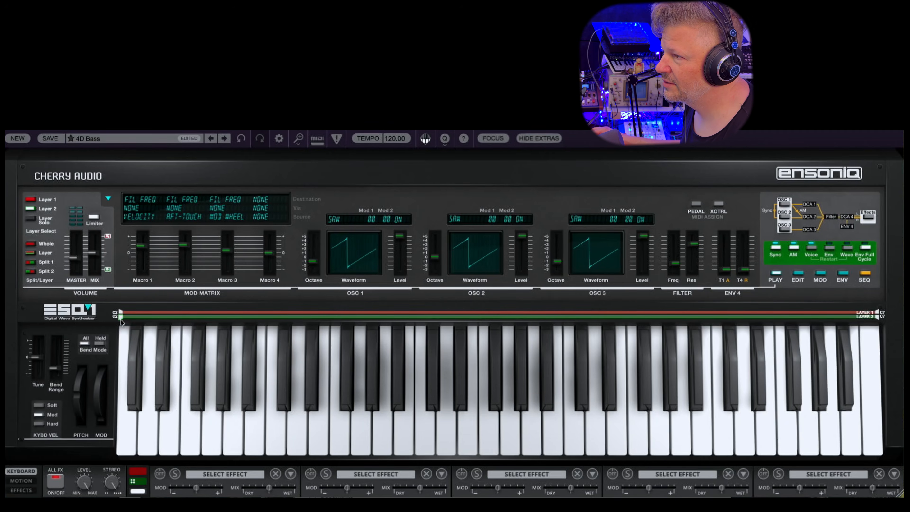
left_click_drag(120, 317, 370, 339)
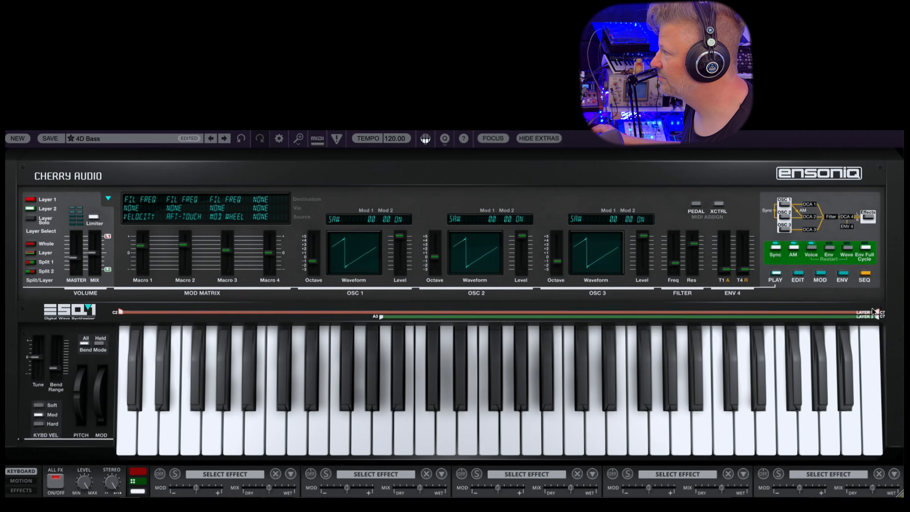
left_click_drag(876, 313, 451, 312)
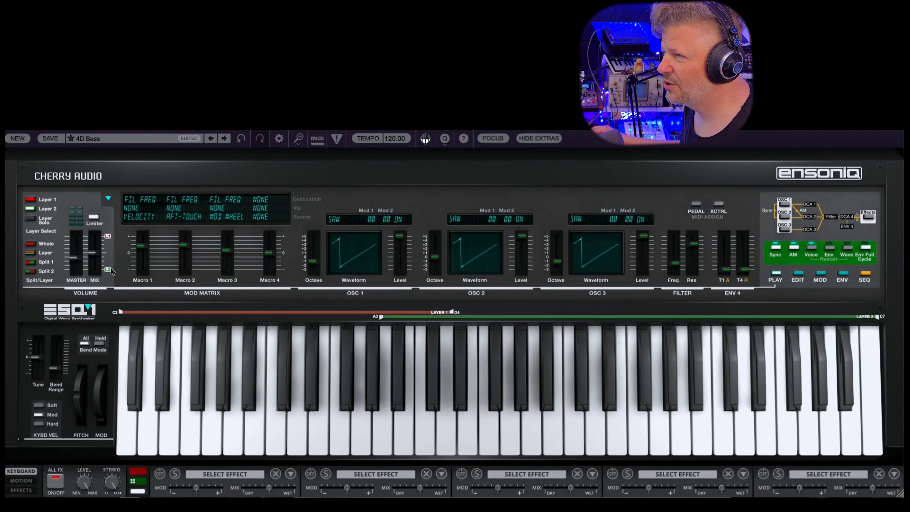
Try the Split 1 and Split 2 keyboard modes with the split point at C4, switching between both layers' settings
left_click(32, 262)
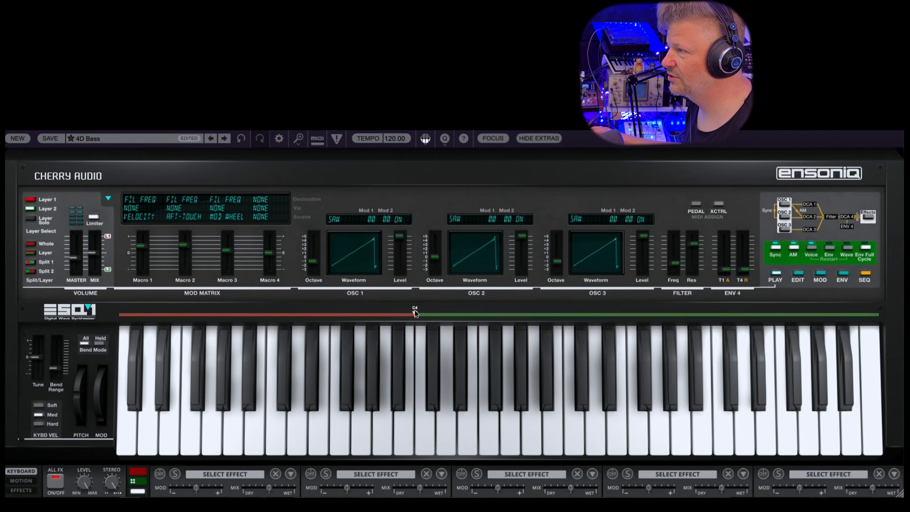
mouse_move(415, 311)
left_mouse_down()
mouse_move(582, 328)
mouse_move(361, 316)
mouse_move(418, 323)
left_mouse_up()
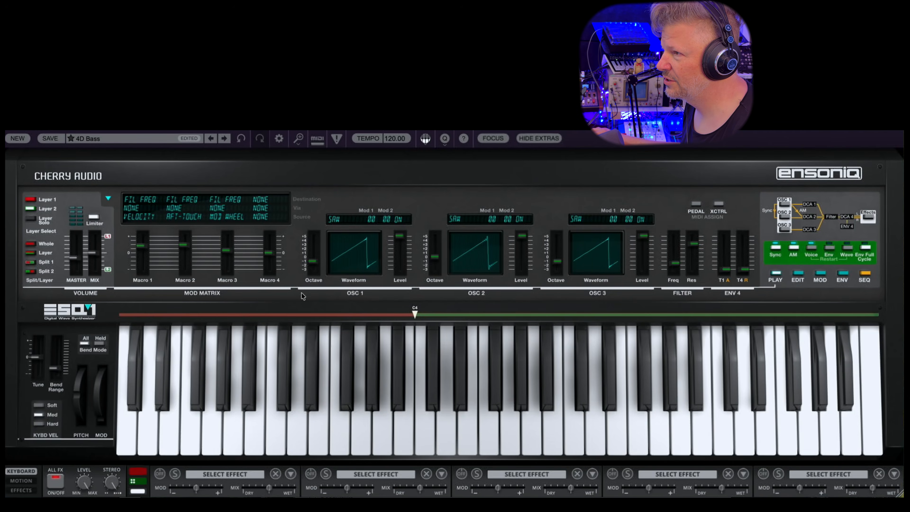
left_click(31, 272)
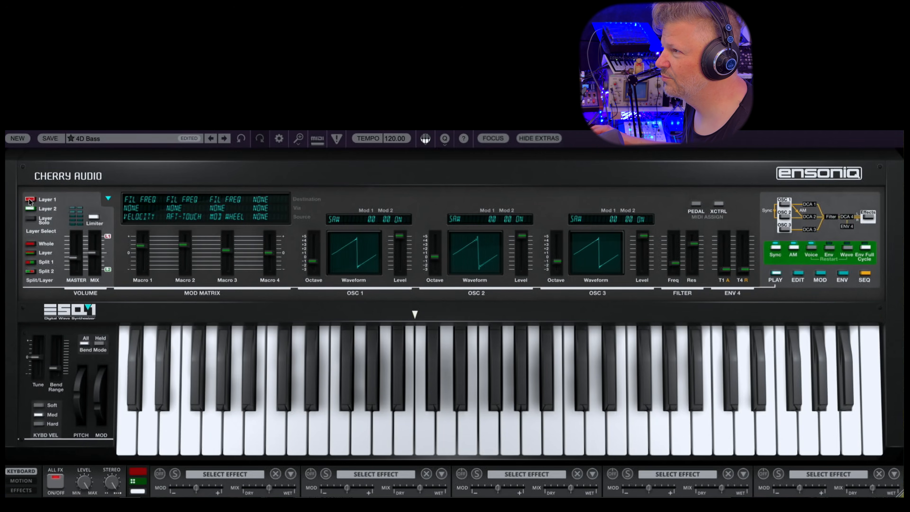
left_click(30, 208)
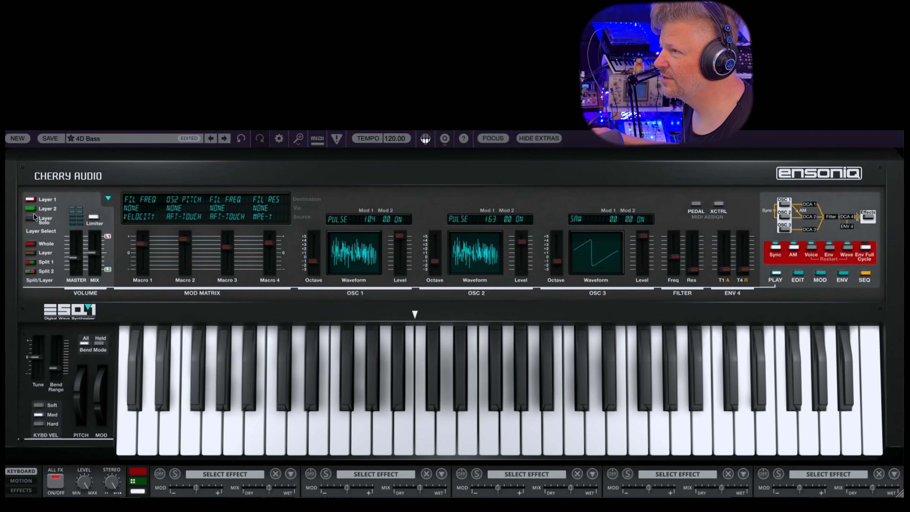
left_click(28, 209)
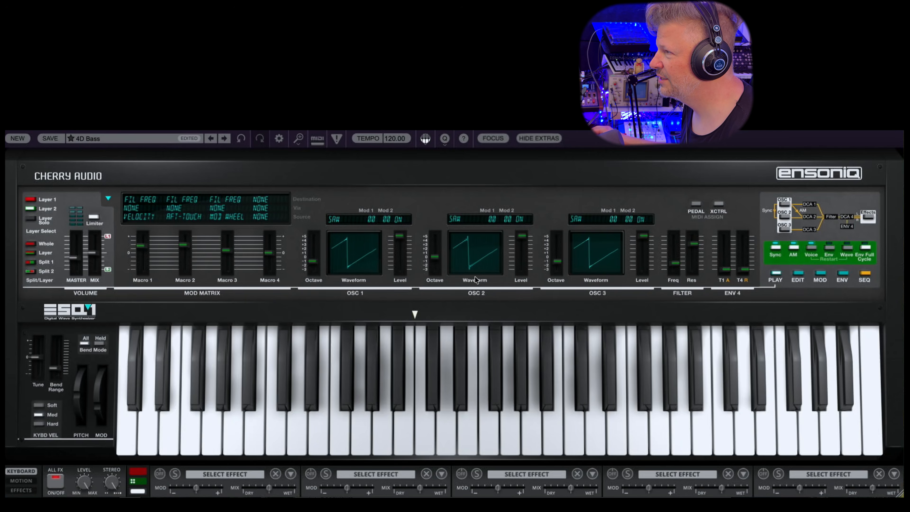
mouse_move(418, 316)
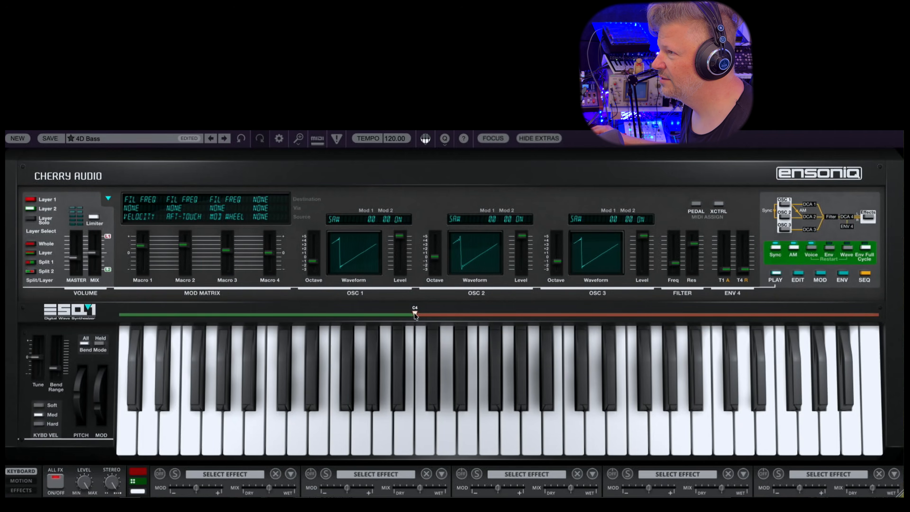
Select Layer 1 and set the keyboard assignment to Whole
left_click(31, 199)
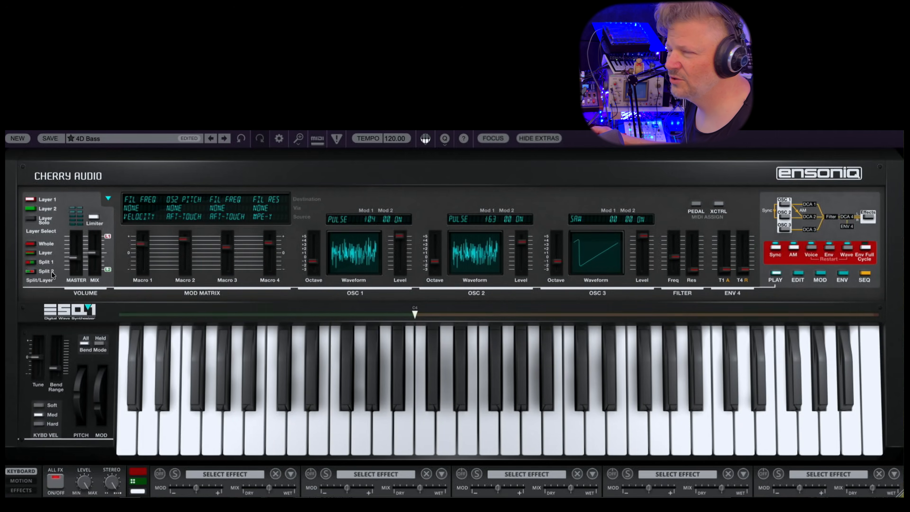
left_click(29, 244)
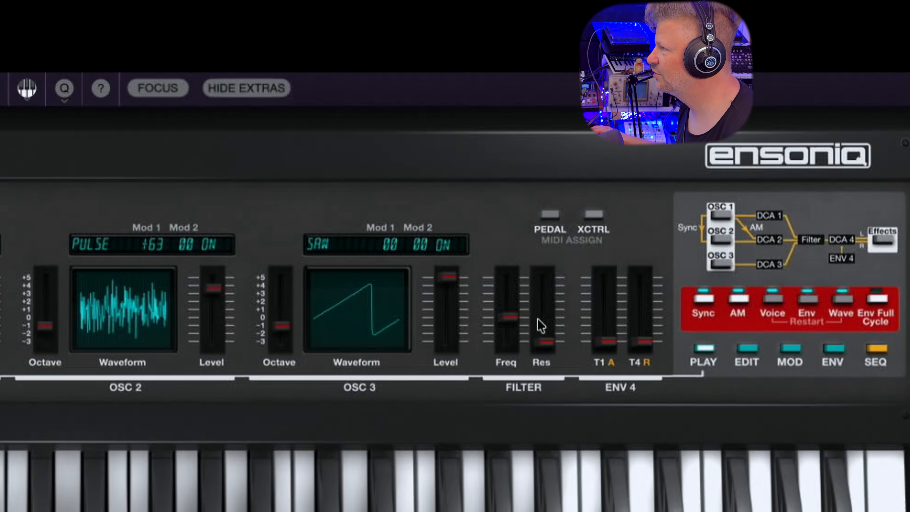
Raise the filter frequency of Layer 1 and switch off oscillator Sync and AM
left_click_drag(512, 318, 524, 230)
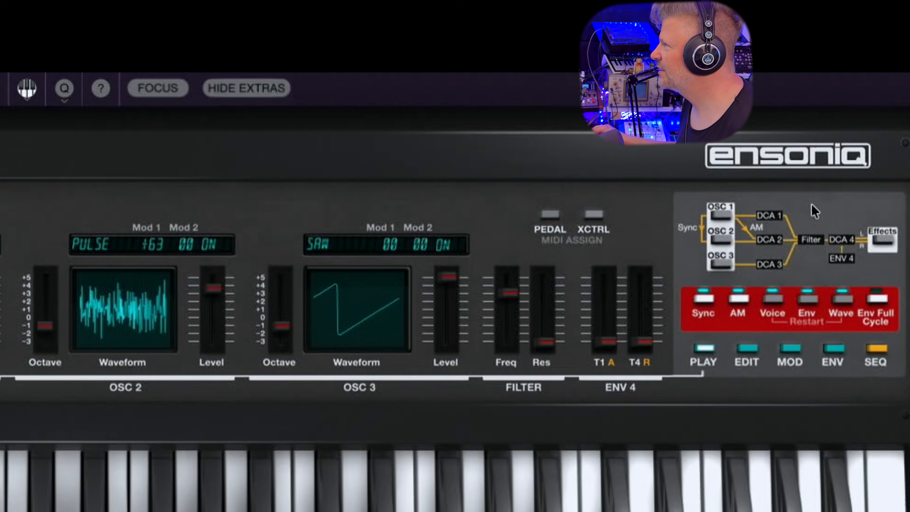
left_click(154, 89)
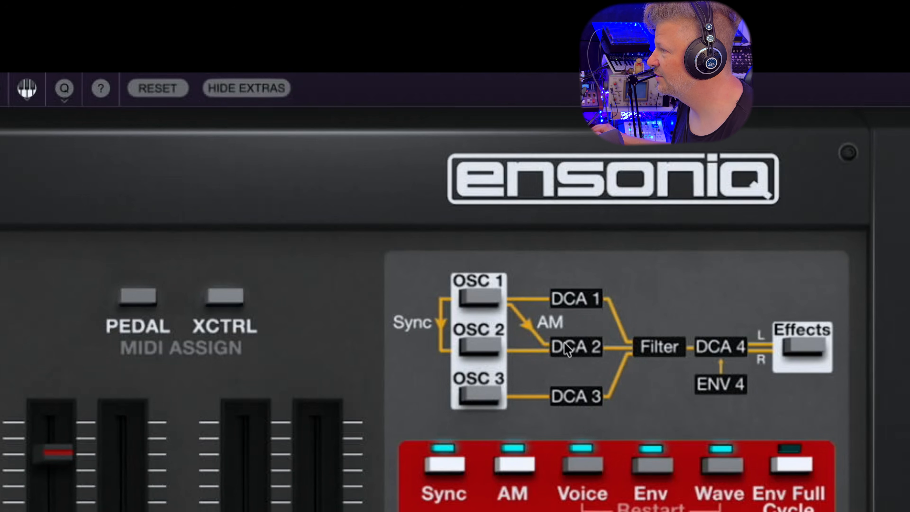
left_click(438, 465)
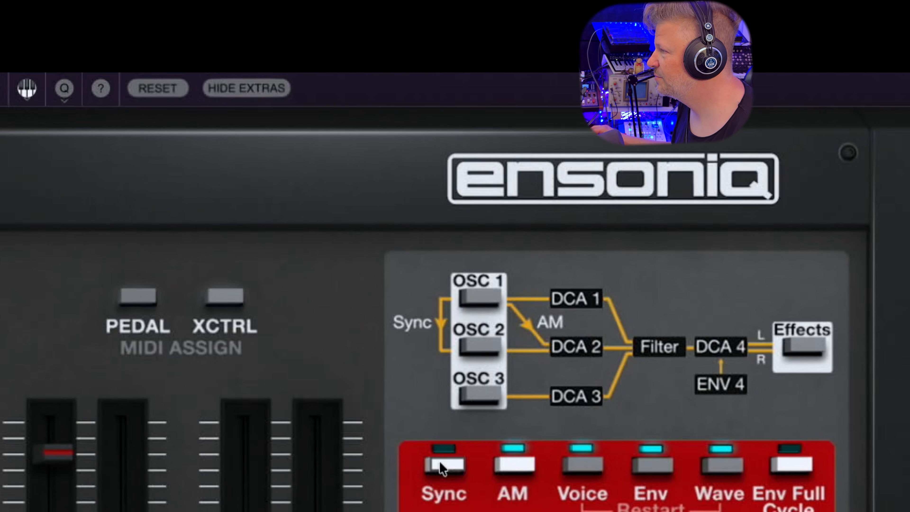
left_click(438, 465)
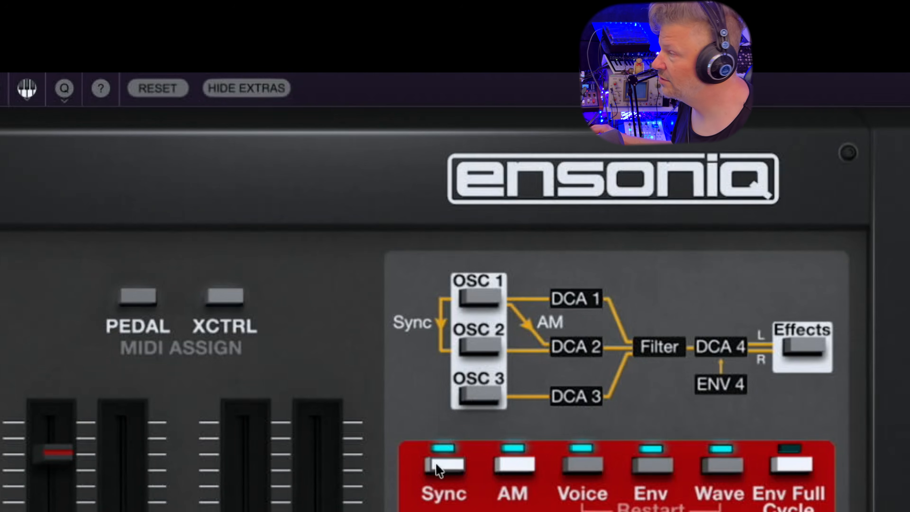
left_click(509, 471)
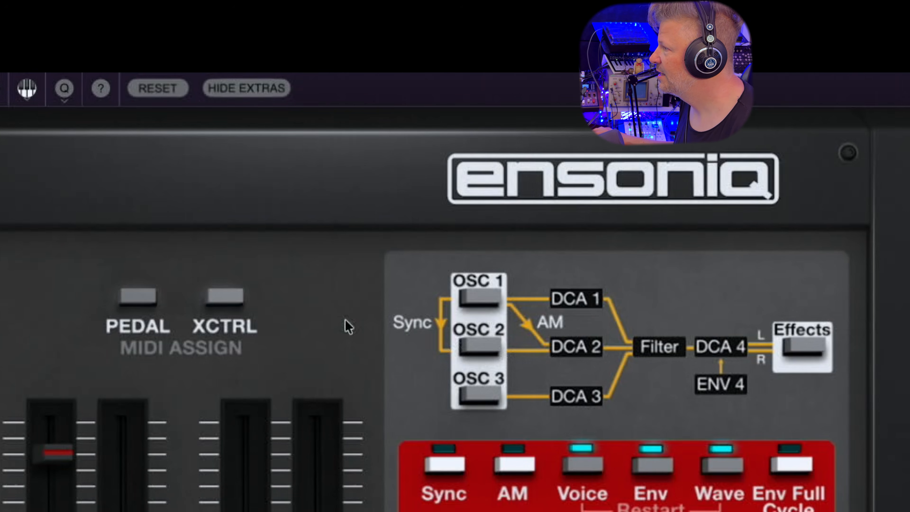
left_click(163, 93)
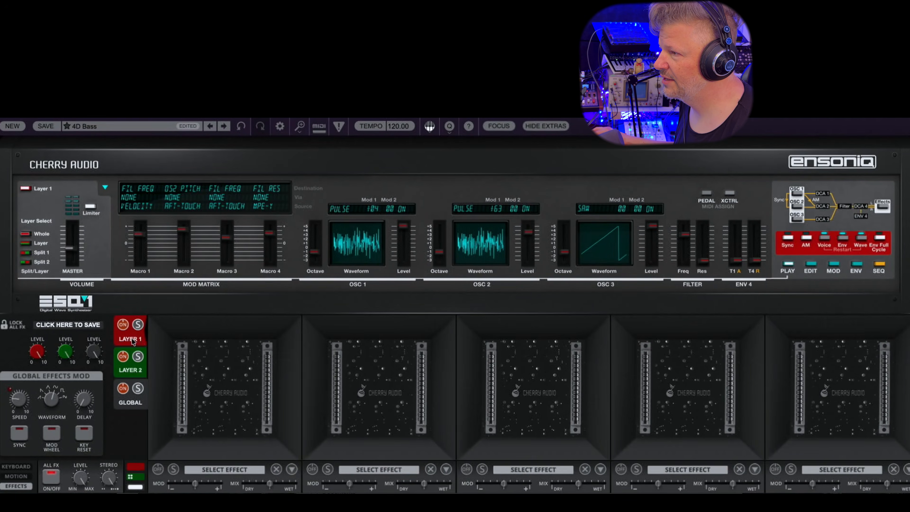
View the effects racks of Layer 1, Layer 2 and Global in turn
left_click(131, 339)
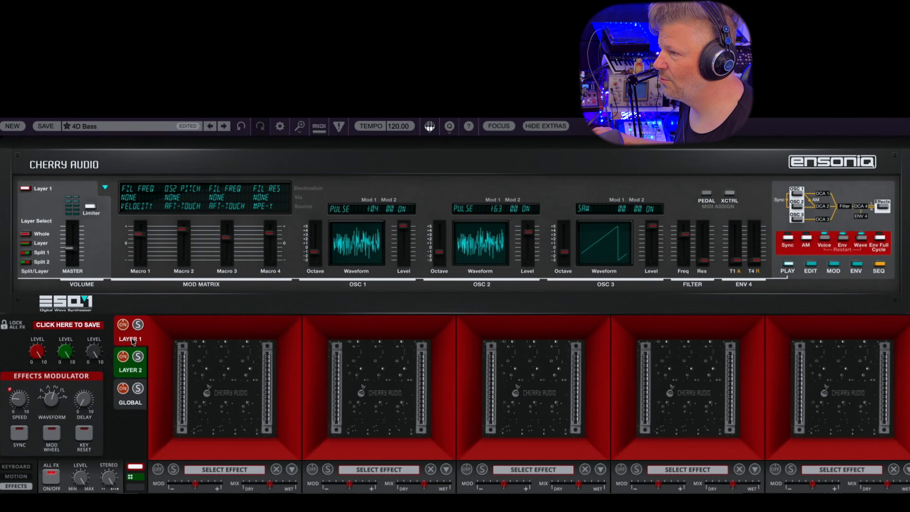
left_click(126, 372)
left_click(126, 404)
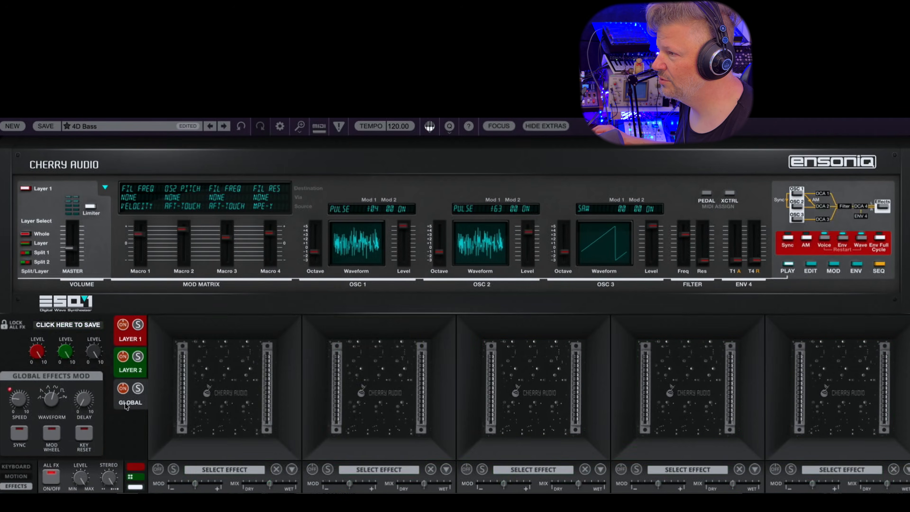
Add a Digital Reverb to the first effect slot of Layer 1
left_click(127, 341)
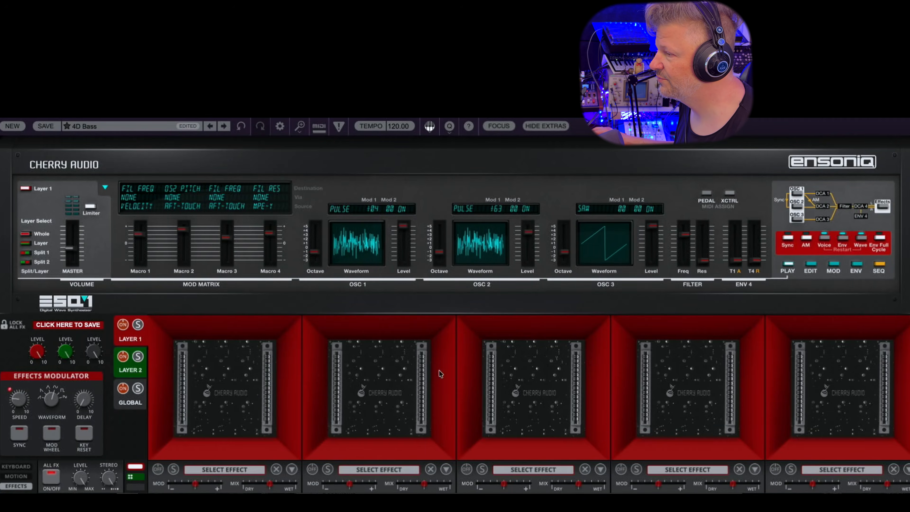
left_click(237, 467)
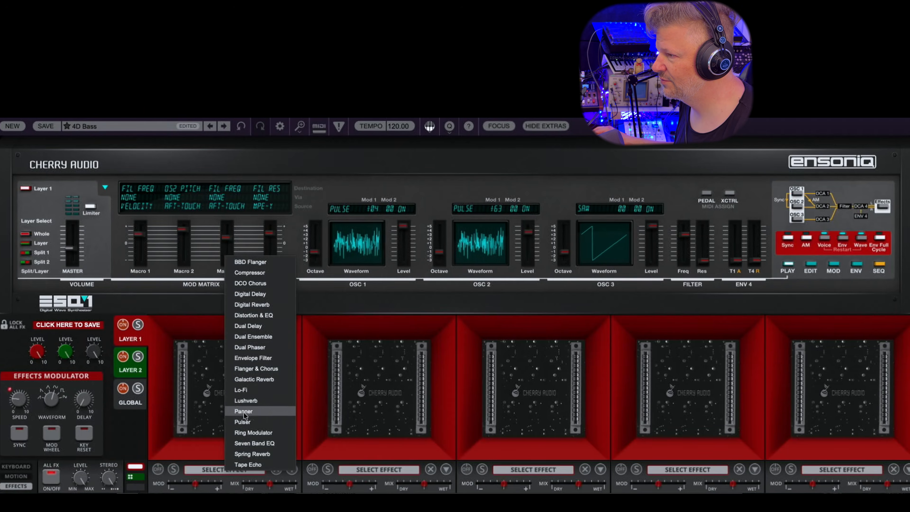
left_click(249, 305)
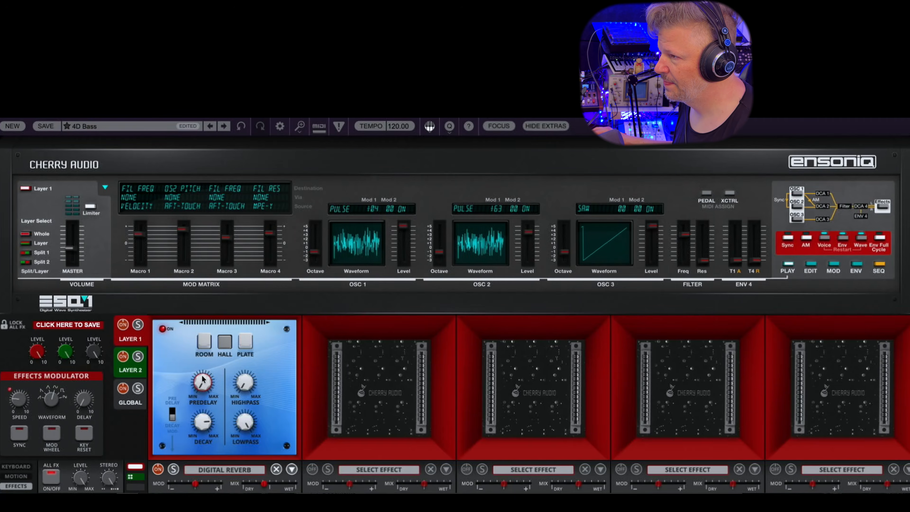
Raise the Digital Reverb's predelay and its effect modulation amount slightly
left_click_drag(202, 379, 203, 370)
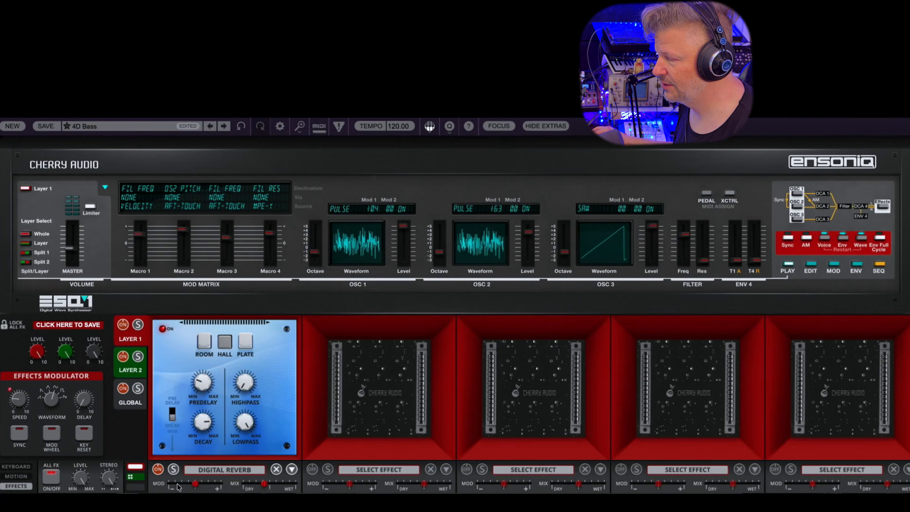
left_click_drag(203, 485, 207, 485)
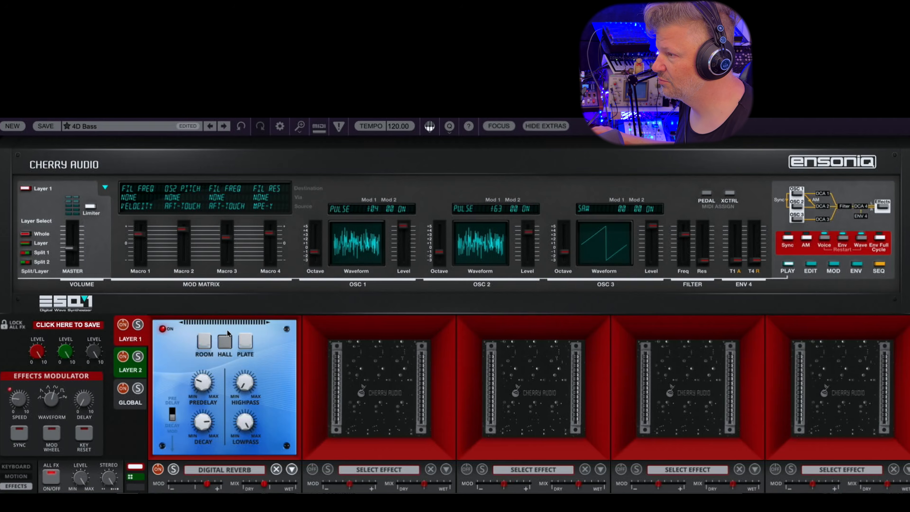
left_click(373, 471)
left_click(348, 413)
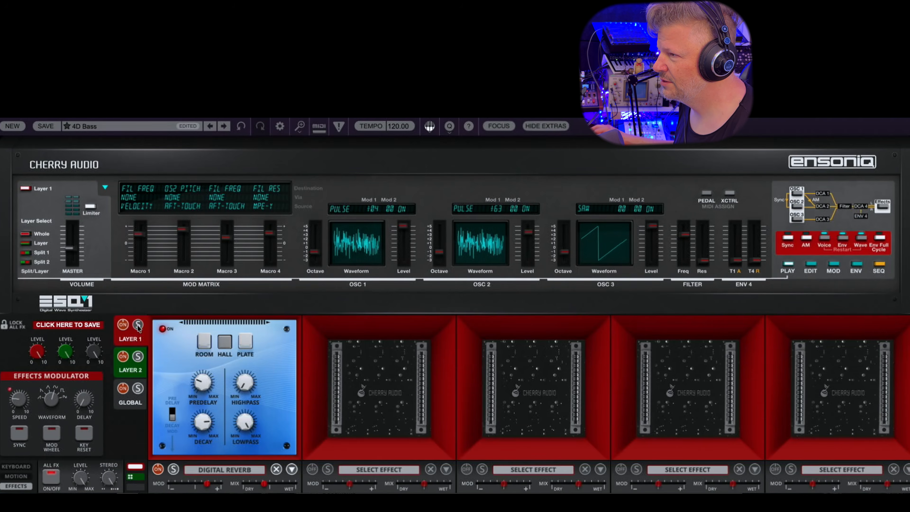
Test bypassing and re-enabling the Layer 2 and Layer 1 effects chains, and view the Global effects rack
left_click(128, 372)
left_click(122, 356)
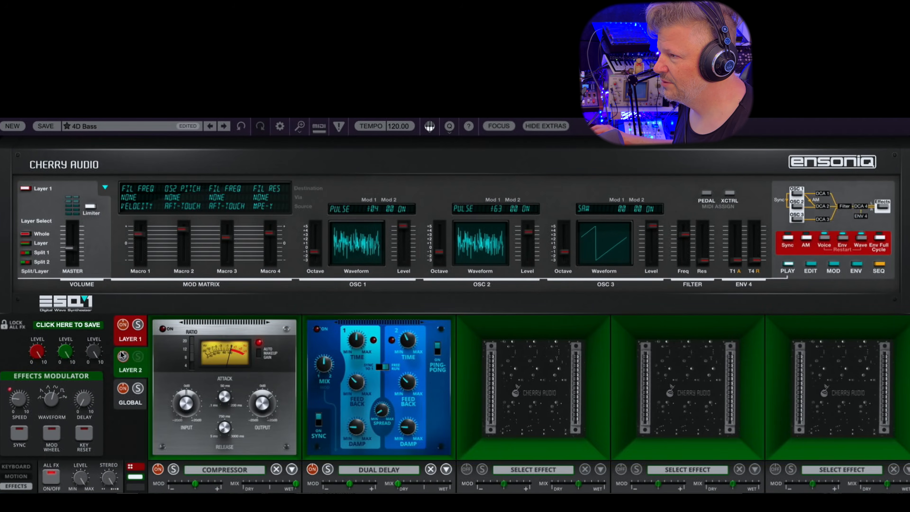
left_click(123, 325)
left_click(122, 356)
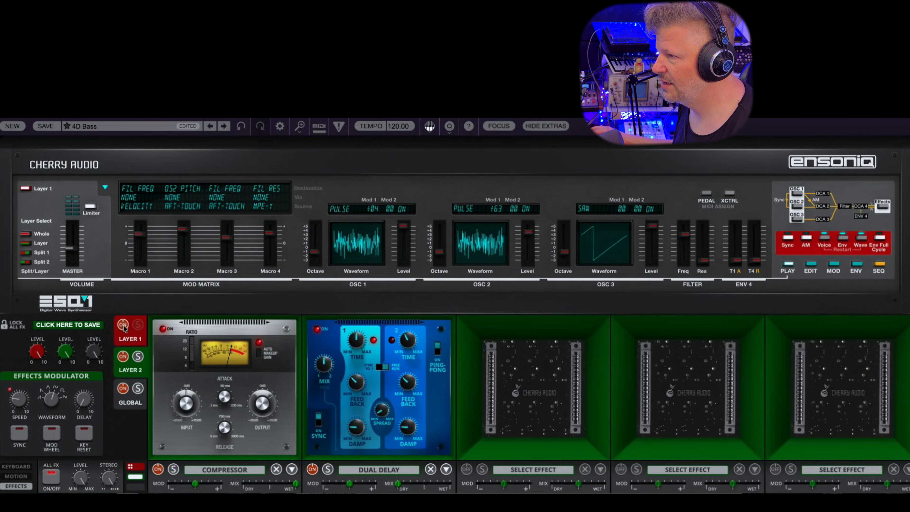
left_click(128, 403)
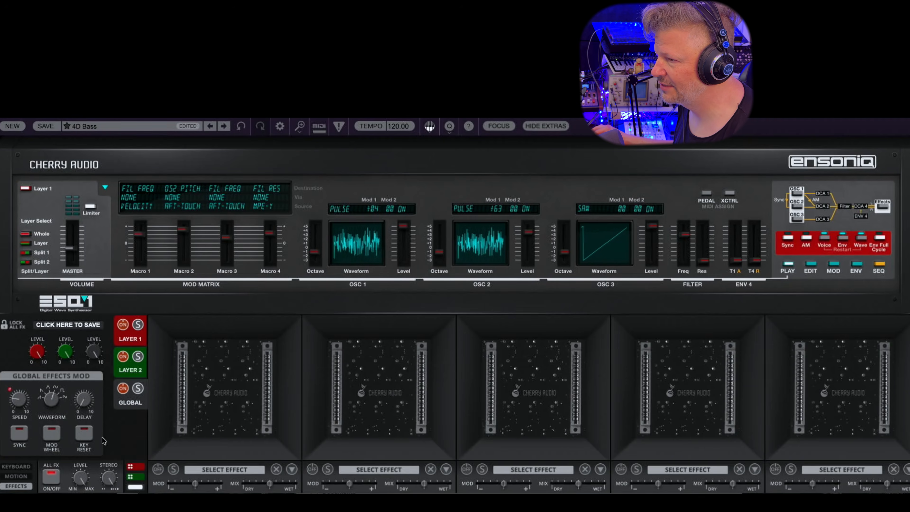
Return to the keyboard view and open the Edit page with the oscillator, DCA, filter and envelope parameters
left_click(17, 466)
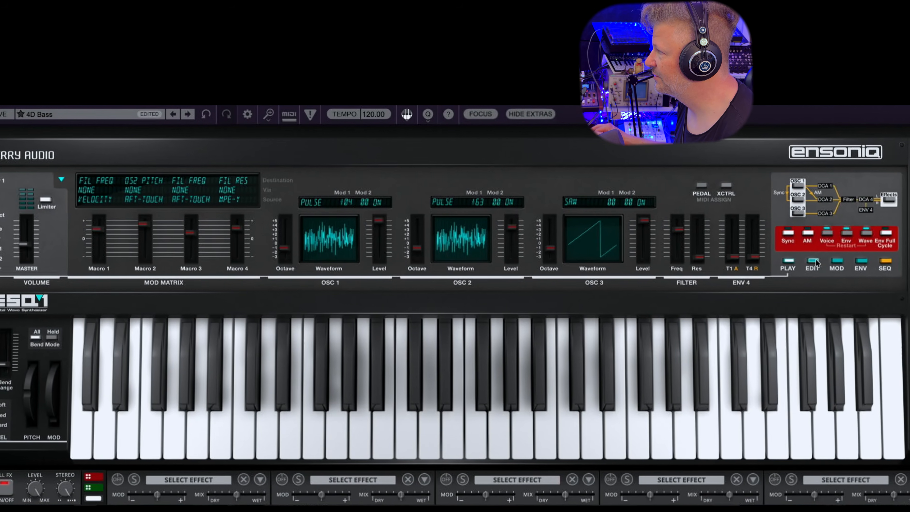
left_click(810, 265)
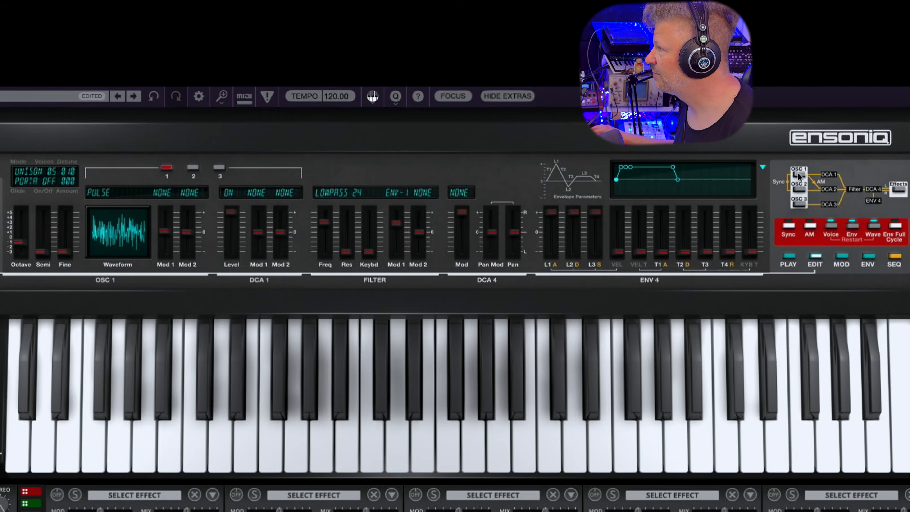
Switch between oscillators 1, 2 and 3 to compare their waveform, modulation and DCA settings, ending on oscillator 3
left_click(798, 189)
left_click(798, 204)
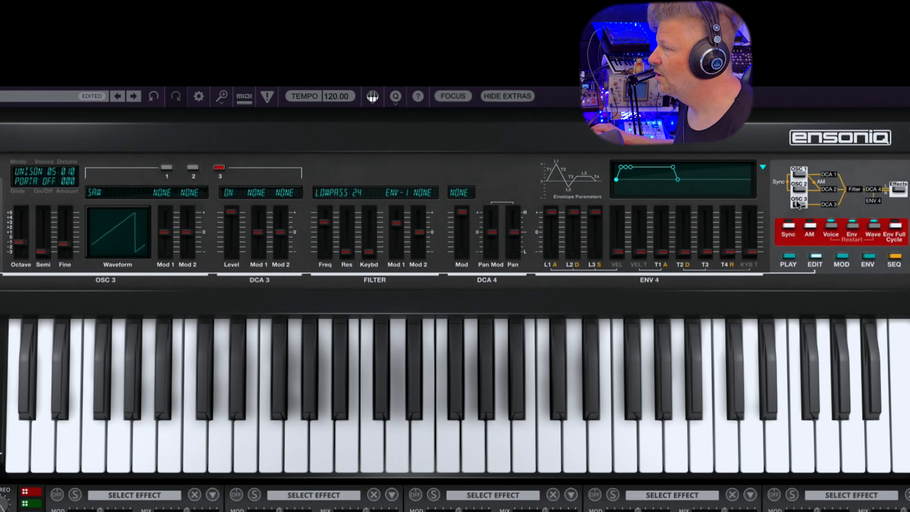
left_click(167, 168)
left_click(193, 168)
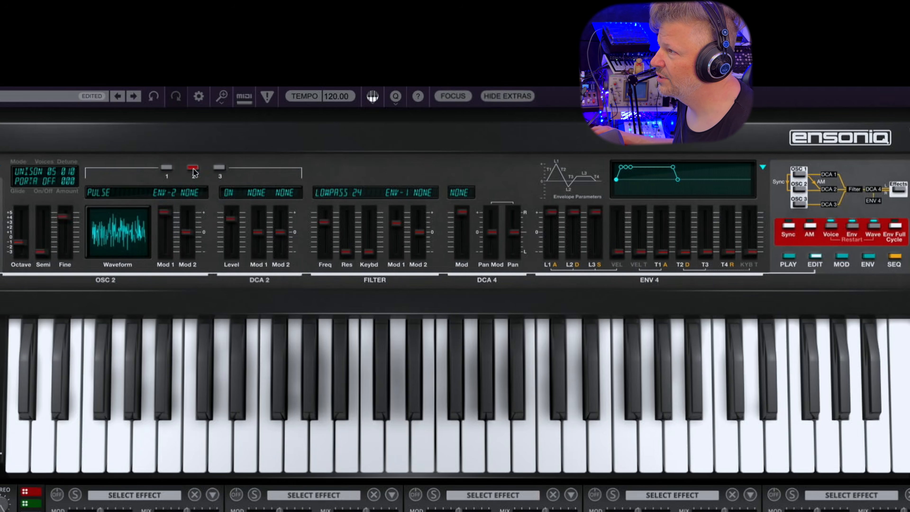
left_click(219, 168)
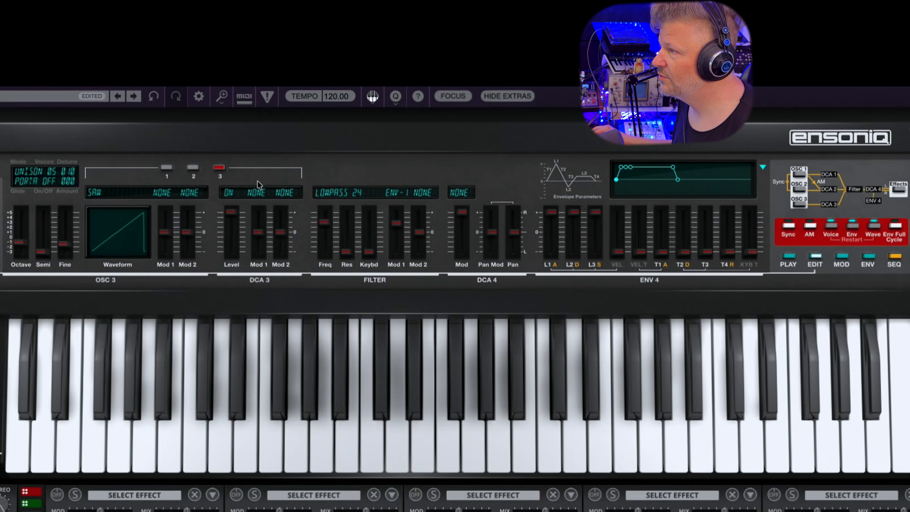
Look through the available modulation sources for both DCA 3 modulation slots without assigning one
left_click(257, 193)
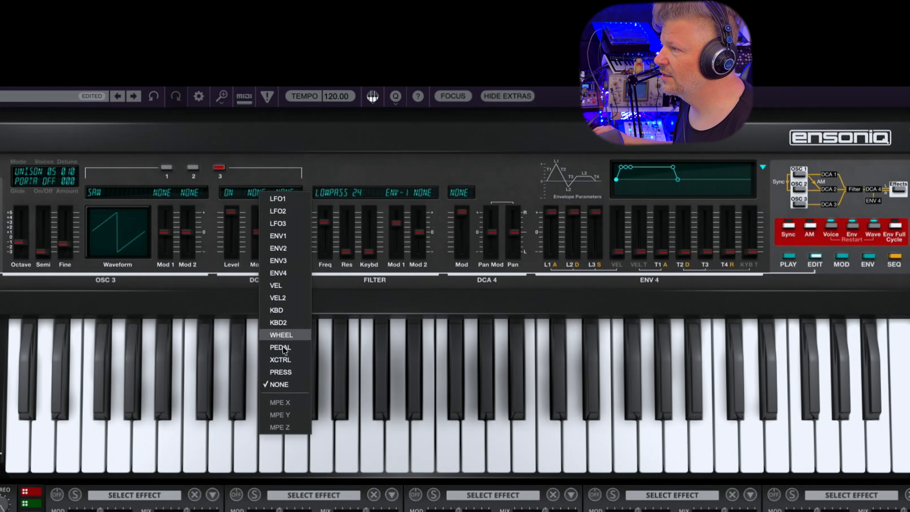
left_click(225, 288)
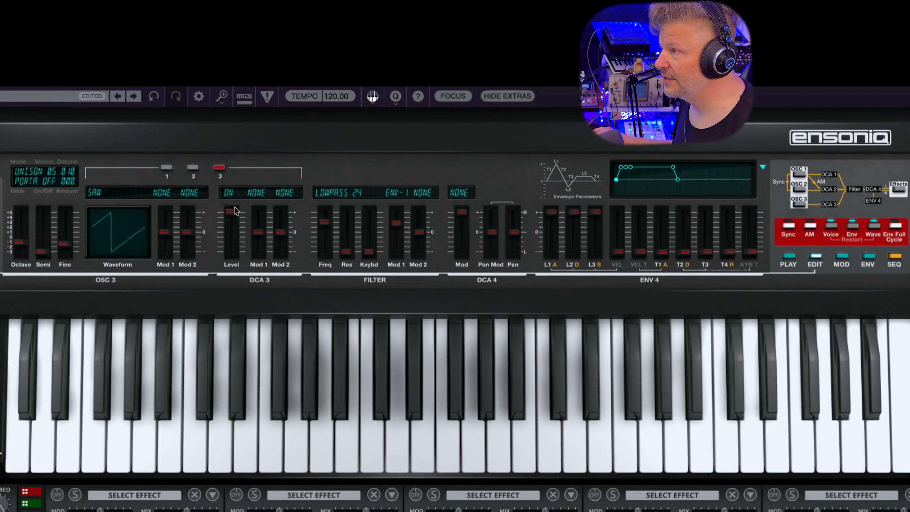
left_click(258, 194)
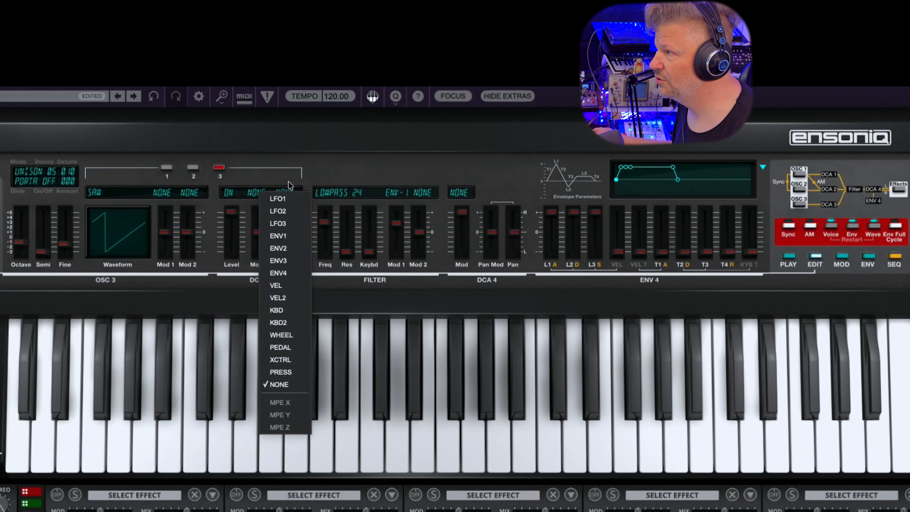
left_click(290, 189)
left_click(289, 194)
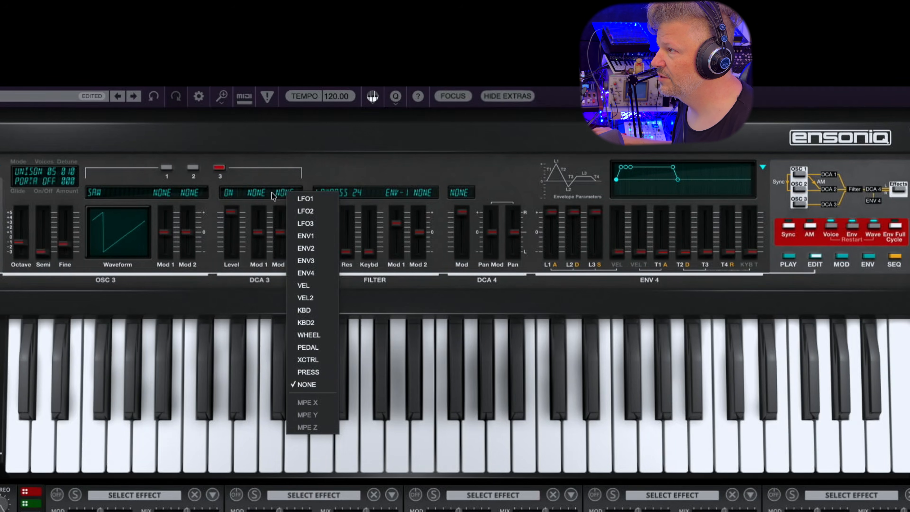
left_click(276, 176)
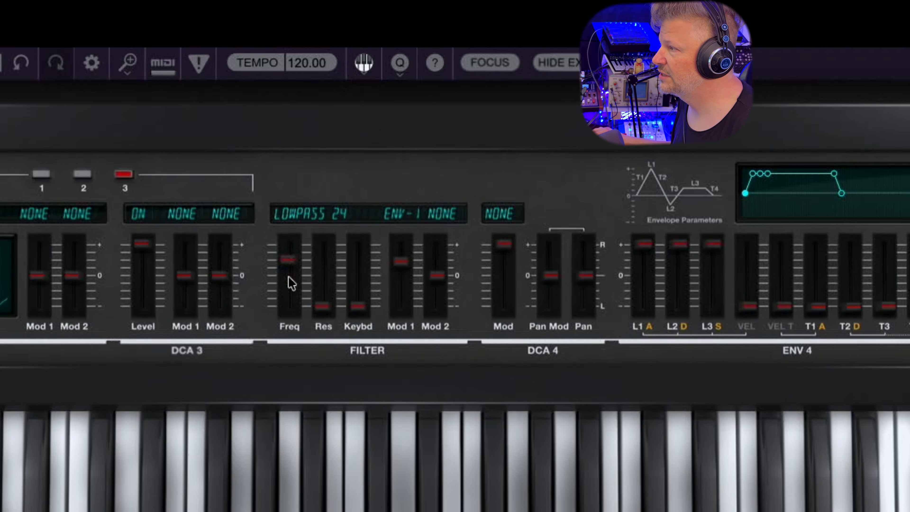
Raise the filter's keyboard tracking to about a quarter of its range and check the filter's modulation source options
left_click_drag(358, 307, 378, 266)
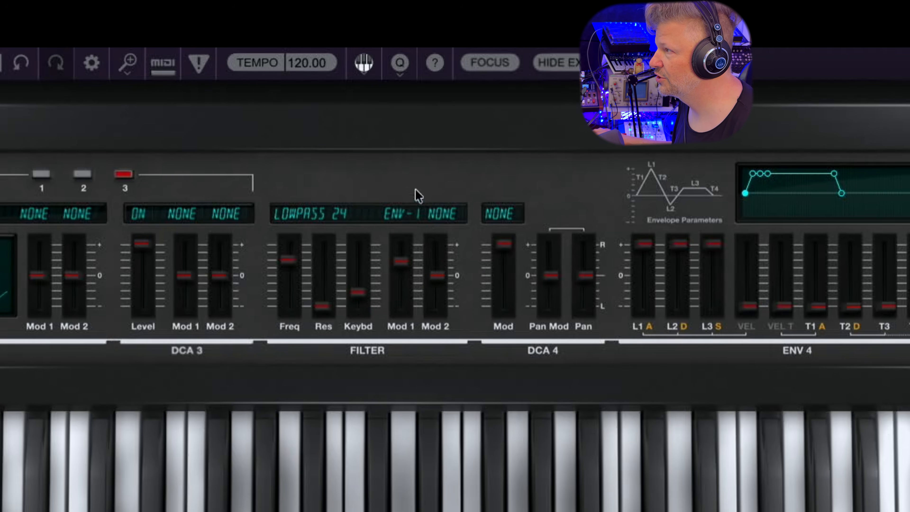
left_click(394, 214)
left_click(449, 213)
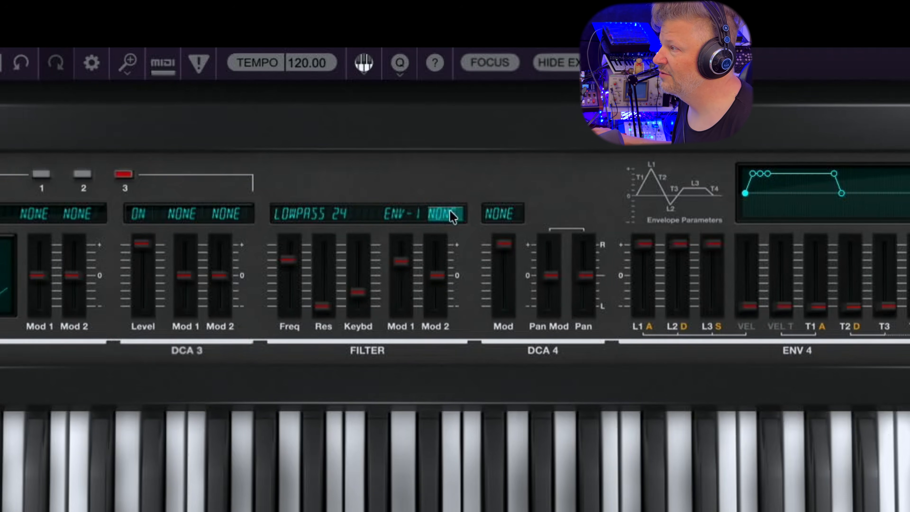
left_click(451, 215)
left_click(471, 169)
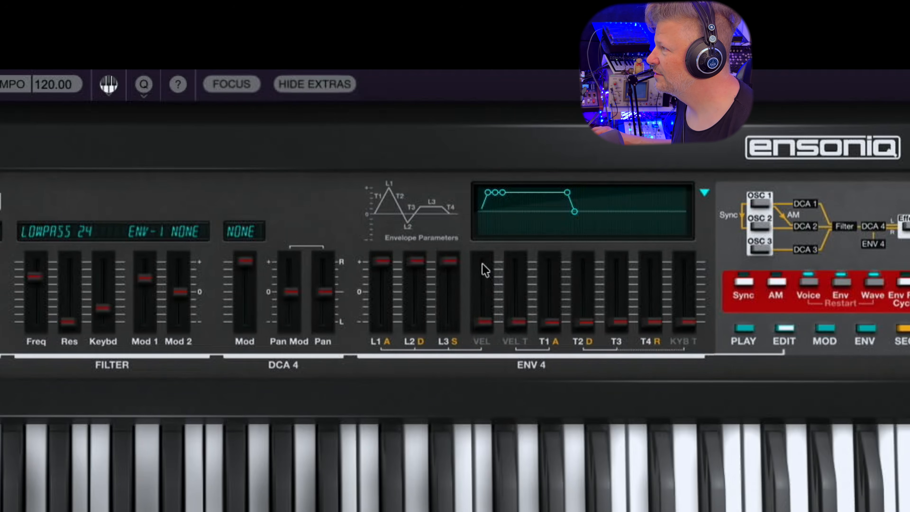
Reshape the ENV 4 curve with L1 and L3 at minimum, L2 near maximum and longer T1 to T4 times
left_click_drag(488, 193, 513, 232)
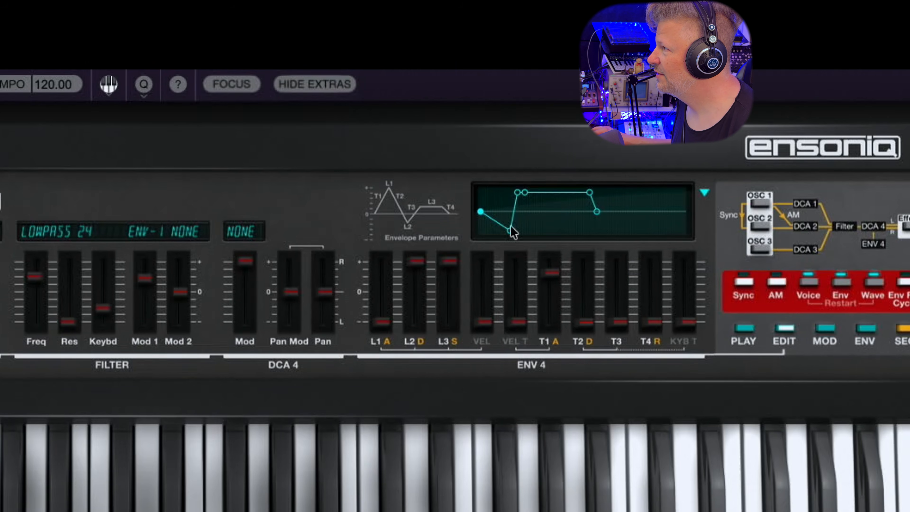
left_click_drag(525, 194, 577, 255)
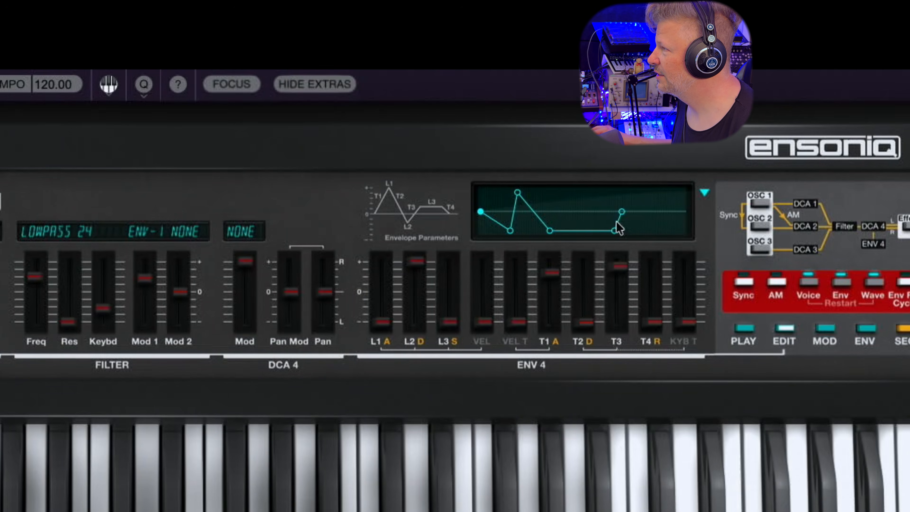
left_click_drag(621, 212, 680, 190)
left_click_drag(518, 193, 548, 200)
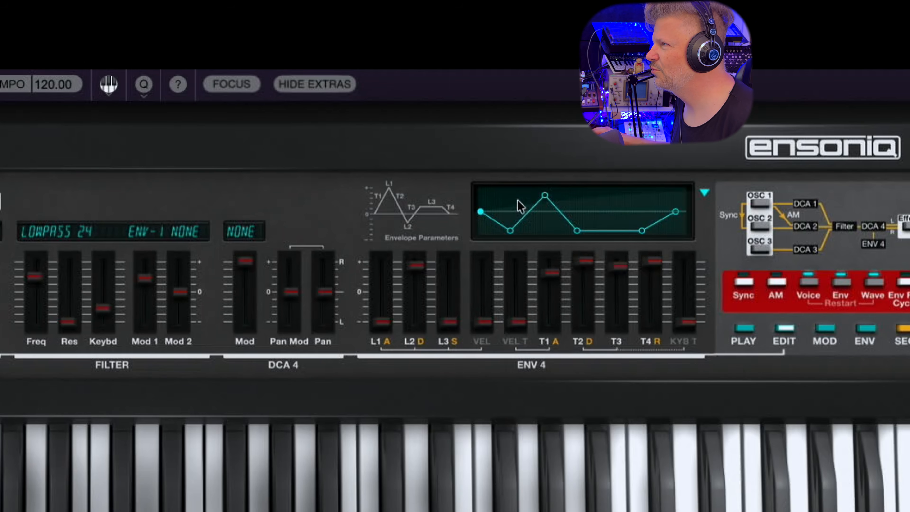
Open the envelopes page and reshape ENV 1 with L1 and L3 at minimum, L2 at maximum, and longer T1 and T4 times
left_click(866, 329)
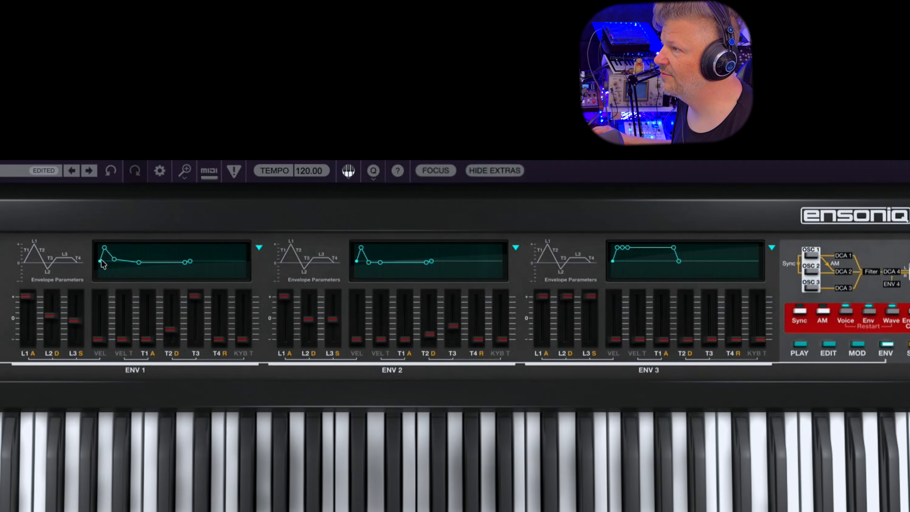
mouse_move(105, 251)
left_mouse_down()
mouse_move(95, 311)
mouse_move(117, 251)
left_mouse_up()
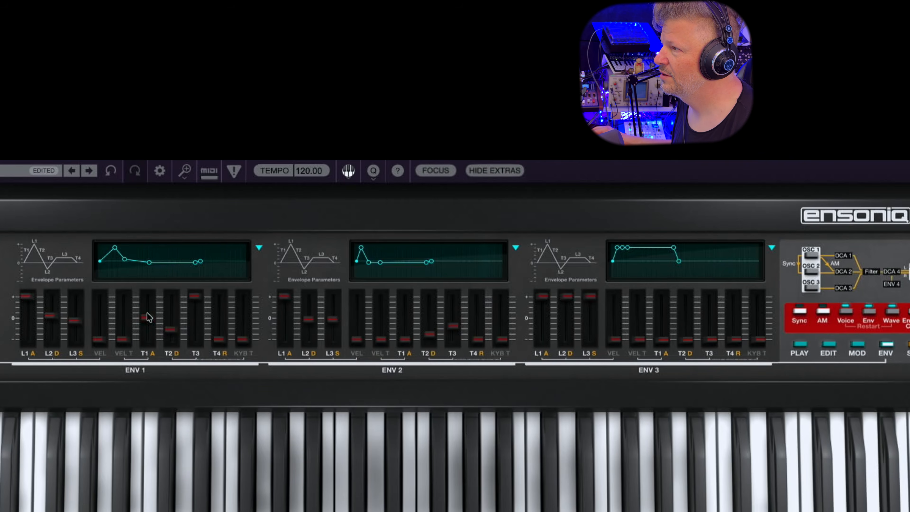
left_click_drag(27, 296, 28, 253)
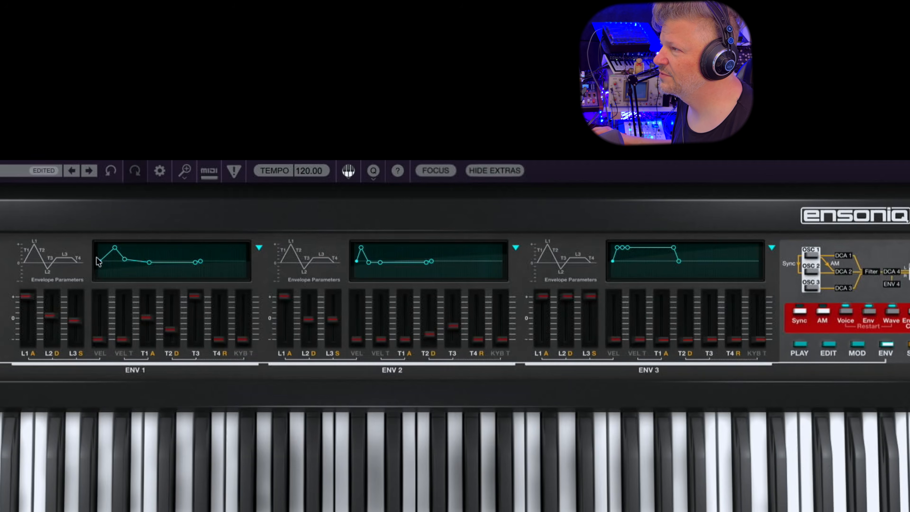
left_click_drag(124, 262, 131, 286)
left_click_drag(114, 246, 131, 274)
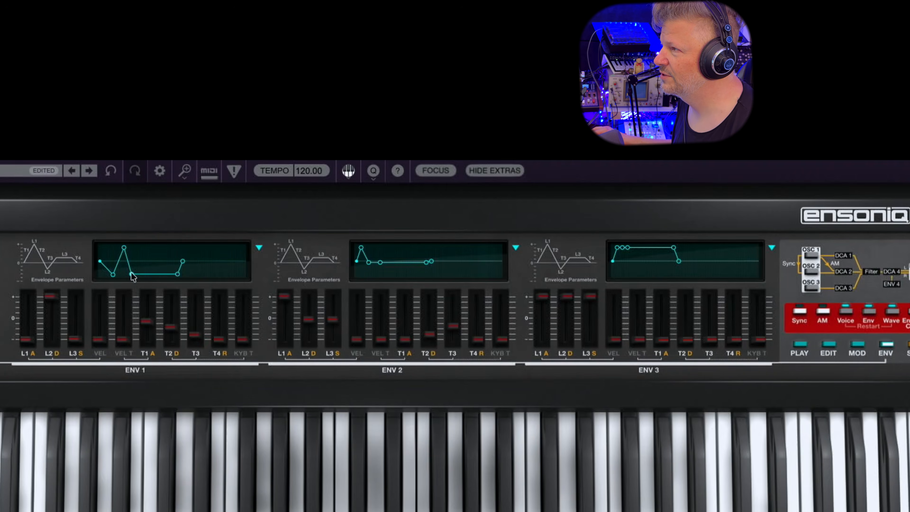
left_click_drag(182, 261, 194, 261)
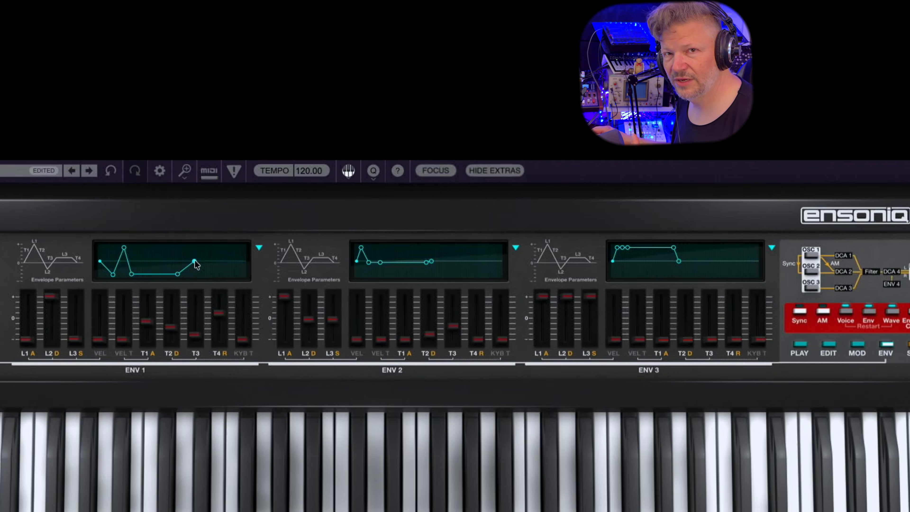
View ENV 1's envelope utility functions, and open the modulation page with the mod matrix and LFOs
left_click(259, 248)
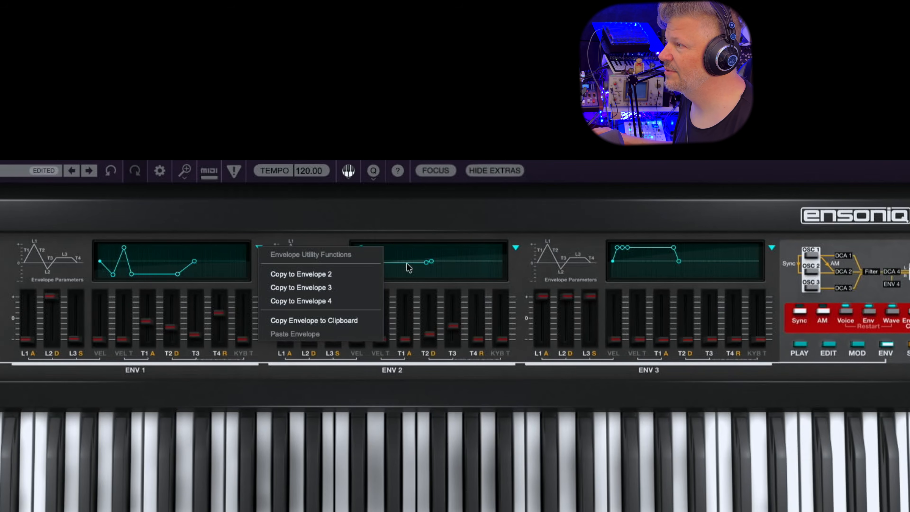
left_click(185, 228)
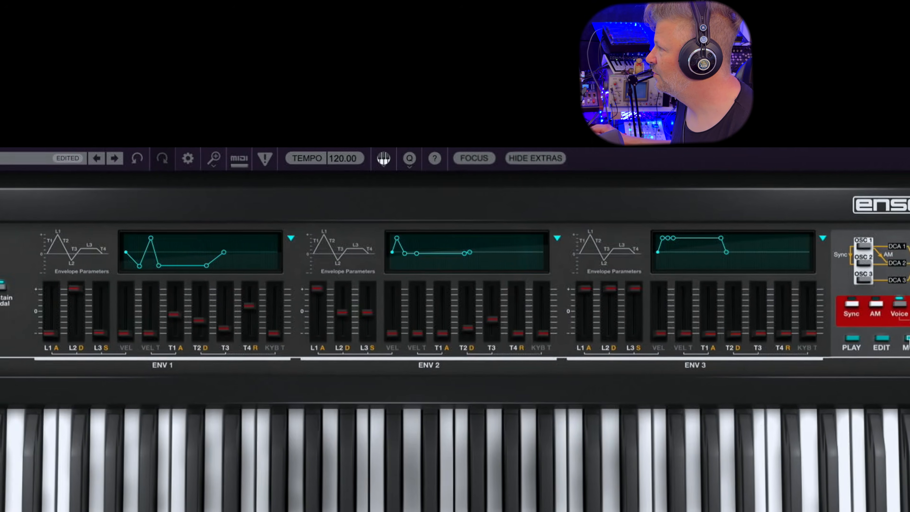
left_click(858, 345)
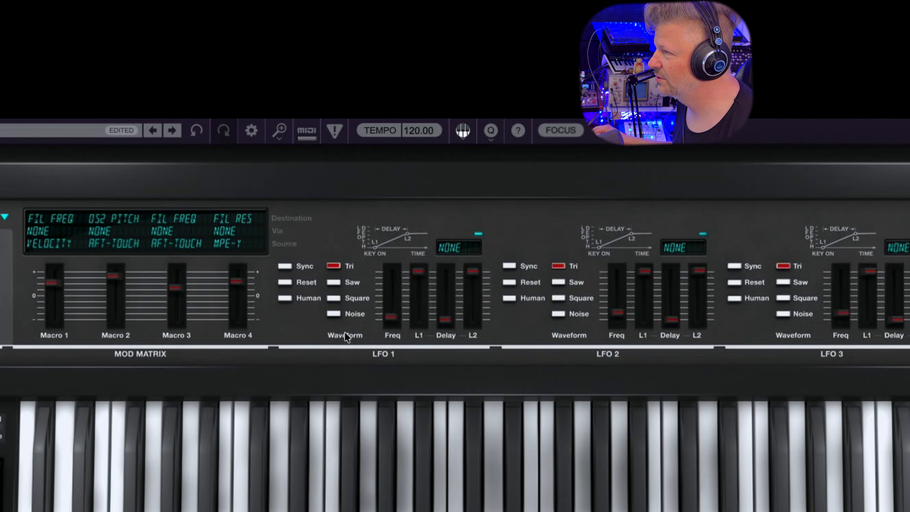
left_click(346, 284)
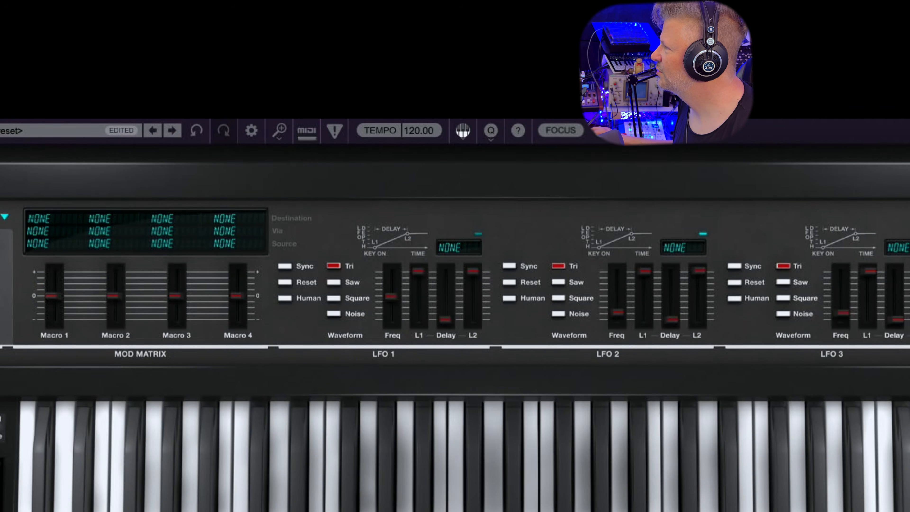
On the Edit page, raise oscillator 1's Mod 1 amount and assign LFO1 as its source
left_click(47, 217)
left_click(323, 218)
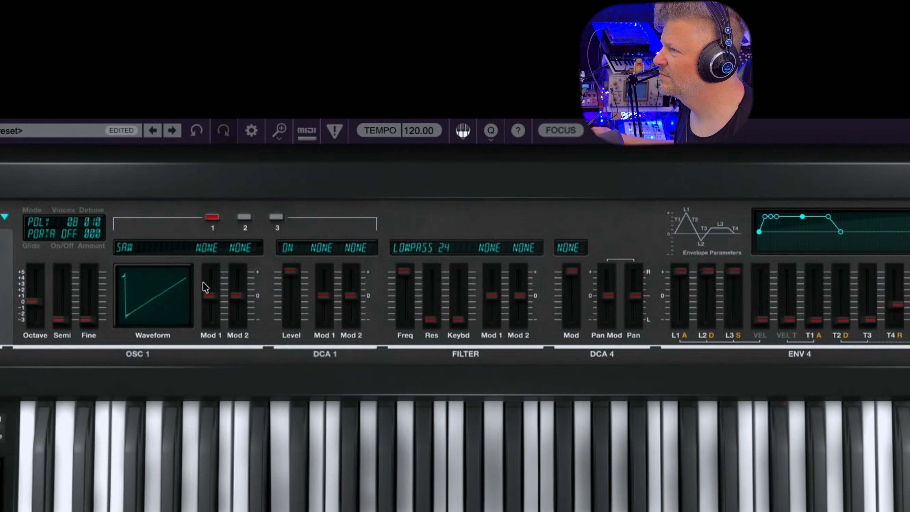
left_click_drag(211, 295, 211, 271)
left_click(208, 247)
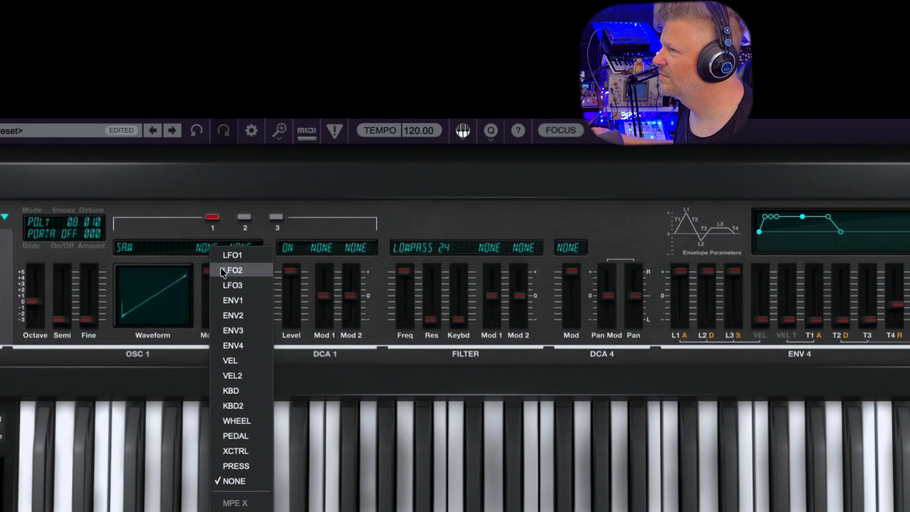
left_click(228, 258)
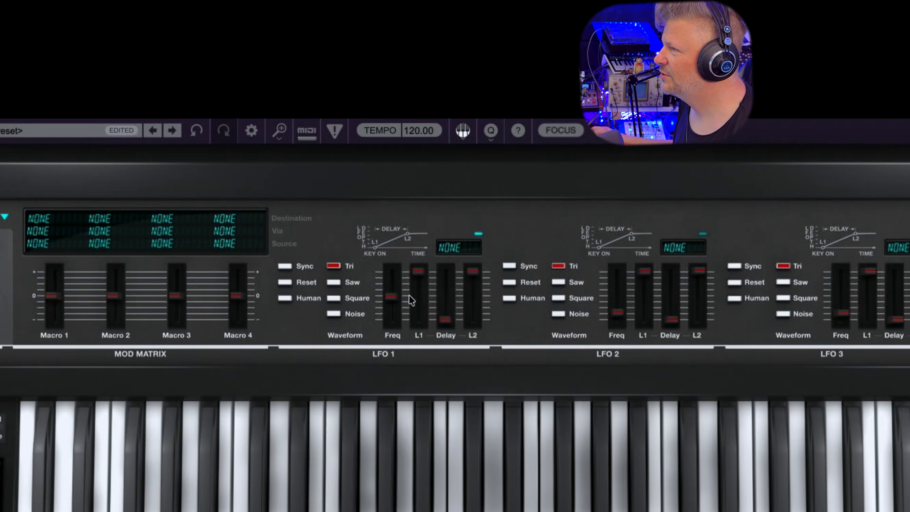
On the modulation page, try slower and faster LFO 1 rates, settle at mid-range, and lower its L1 depth to minimum
left_click_drag(393, 295, 390, 337)
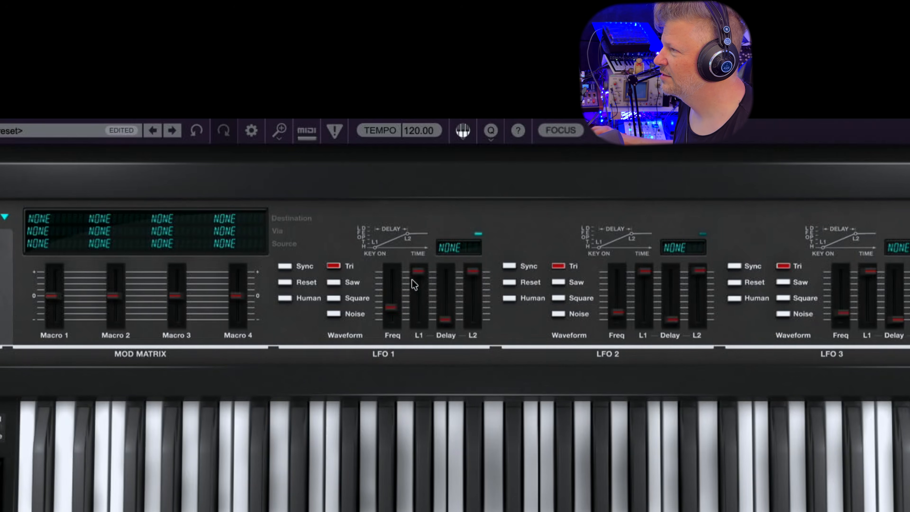
left_click_drag(388, 298, 391, 260)
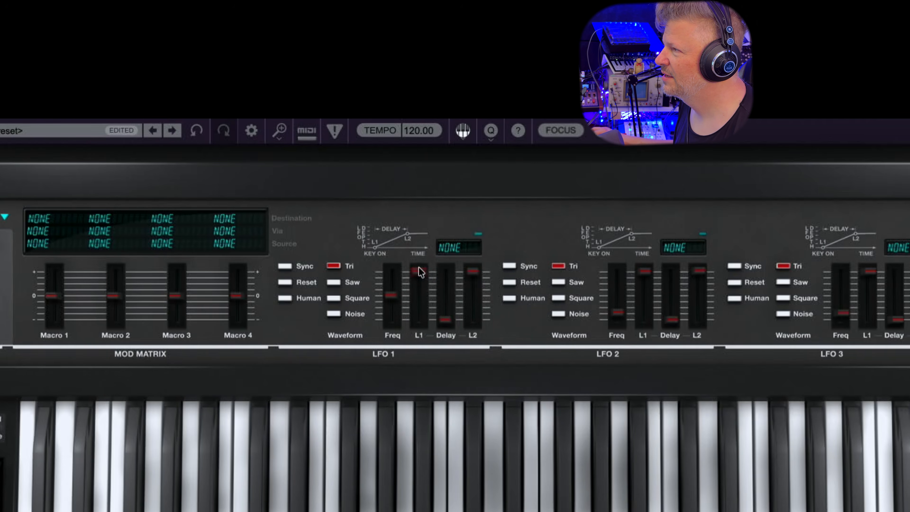
left_click_drag(416, 273, 418, 319)
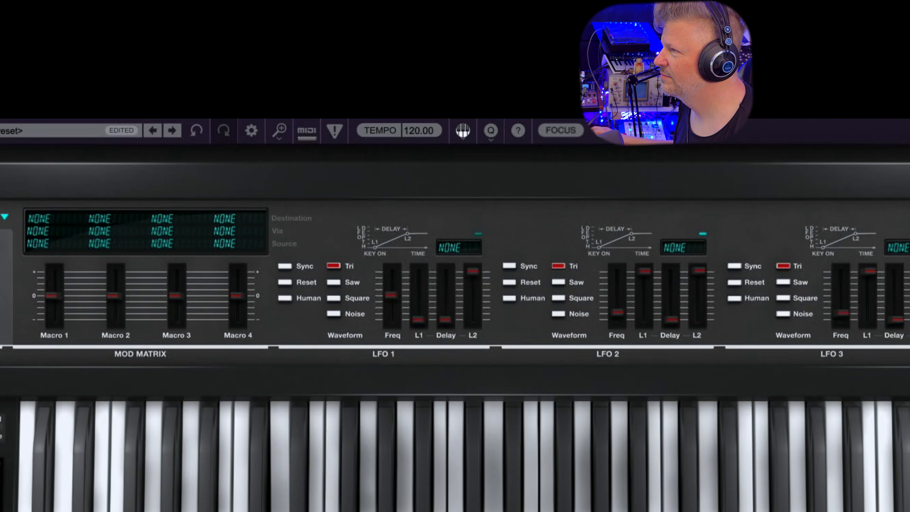
Try long, zero and short LFO 1 delays, settle at about 13.41, and lower the L2 depth to about half
left_click_drag(450, 321, 446, 305)
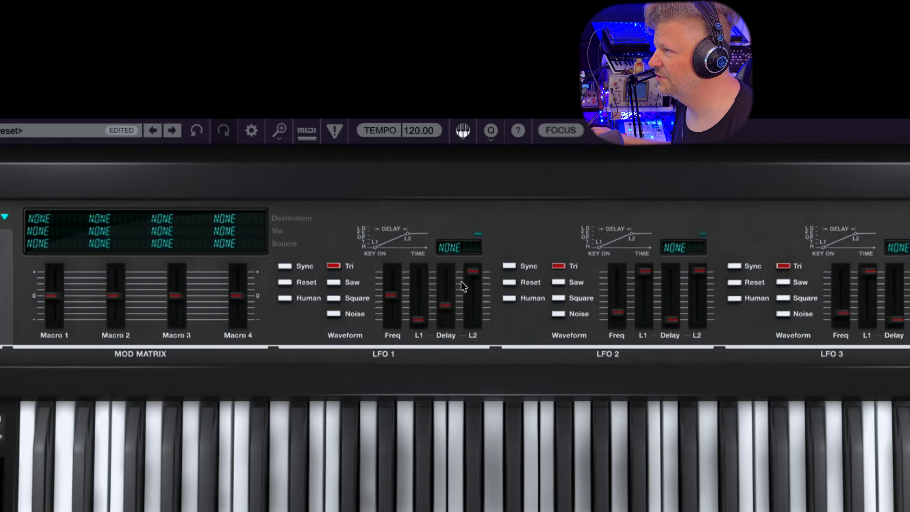
left_click_drag(444, 306, 456, 196)
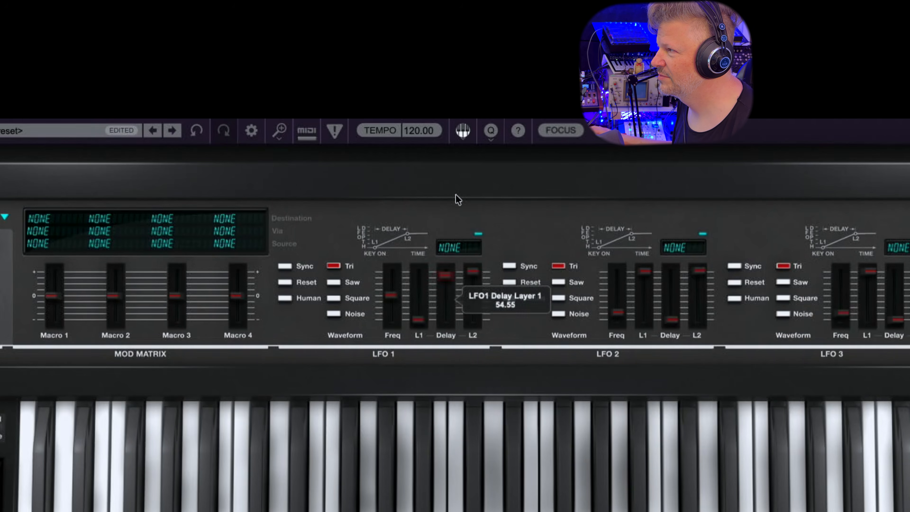
left_click_drag(444, 277, 430, 477)
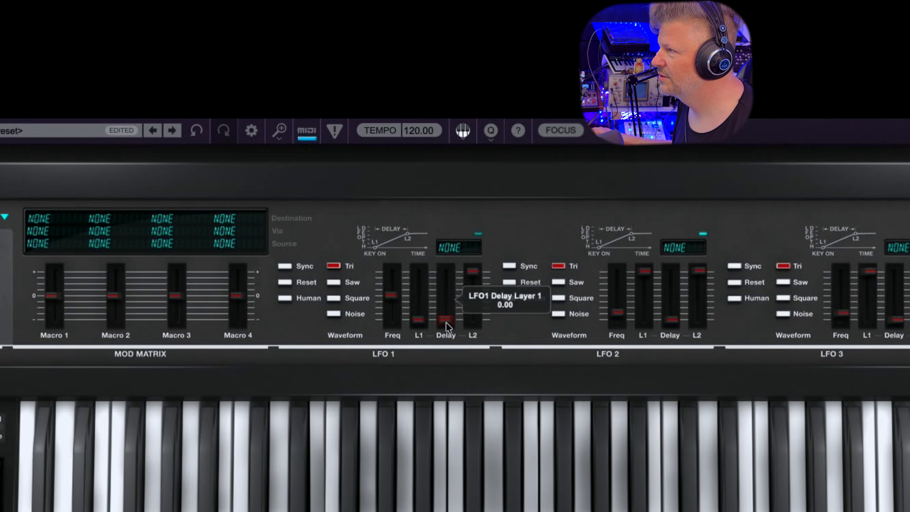
left_click_drag(446, 322, 453, 277)
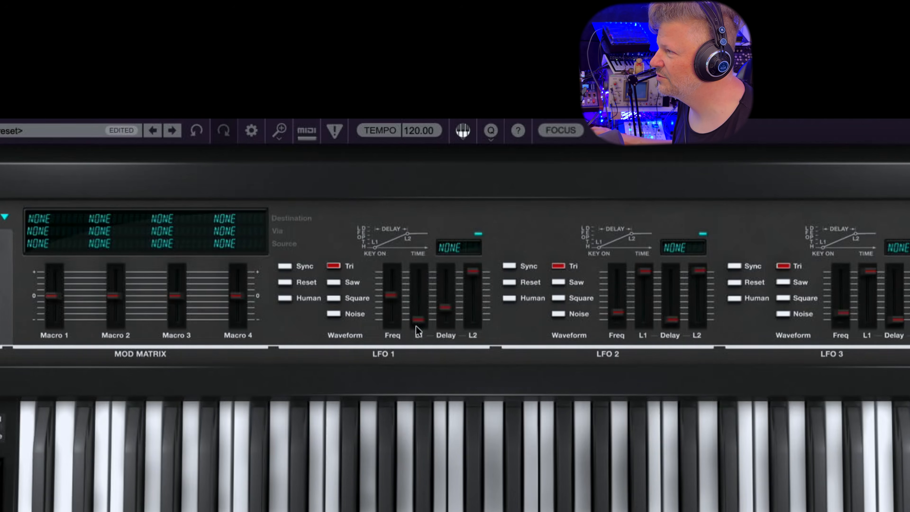
left_click_drag(442, 308, 445, 315)
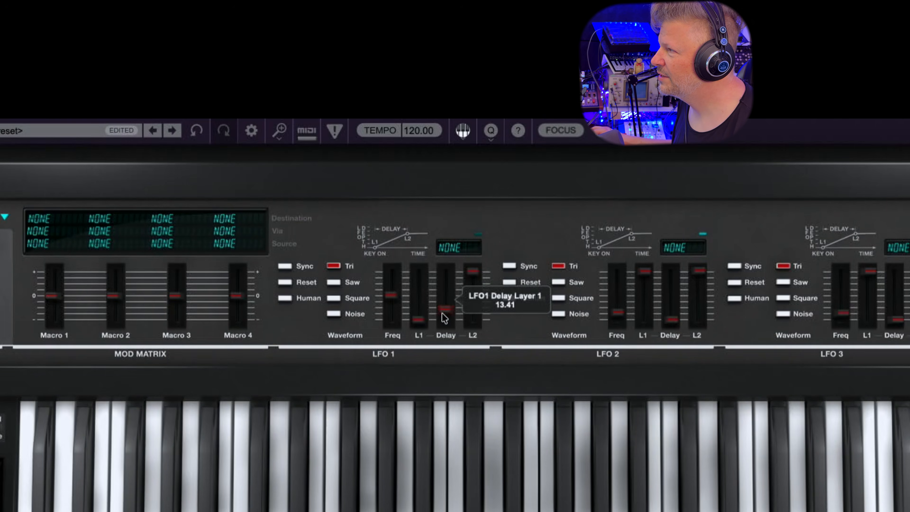
left_click_drag(473, 270, 466, 369)
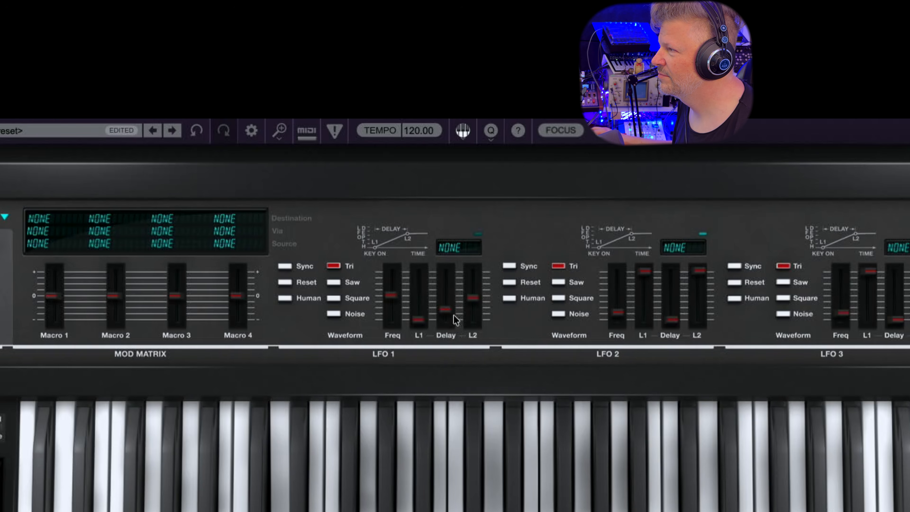
Raise LFO 1's delay to mid-range, try different rates and L2 depths, and settle both slightly below the middle
left_click_drag(447, 304, 453, 252)
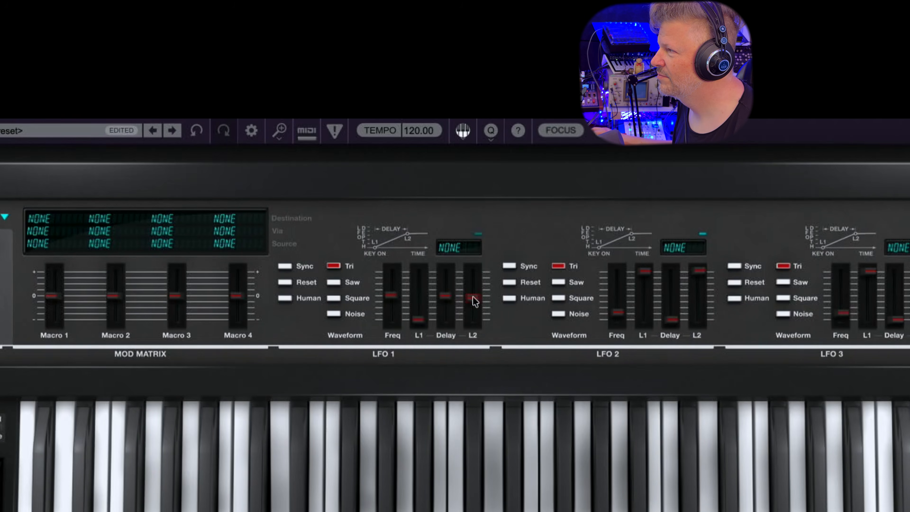
left_click_drag(473, 297, 510, 195)
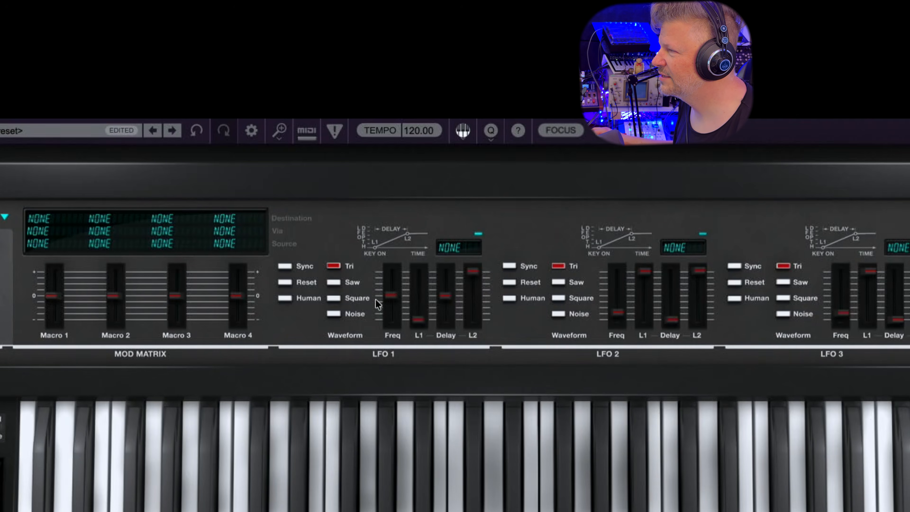
left_click_drag(392, 296, 395, 275)
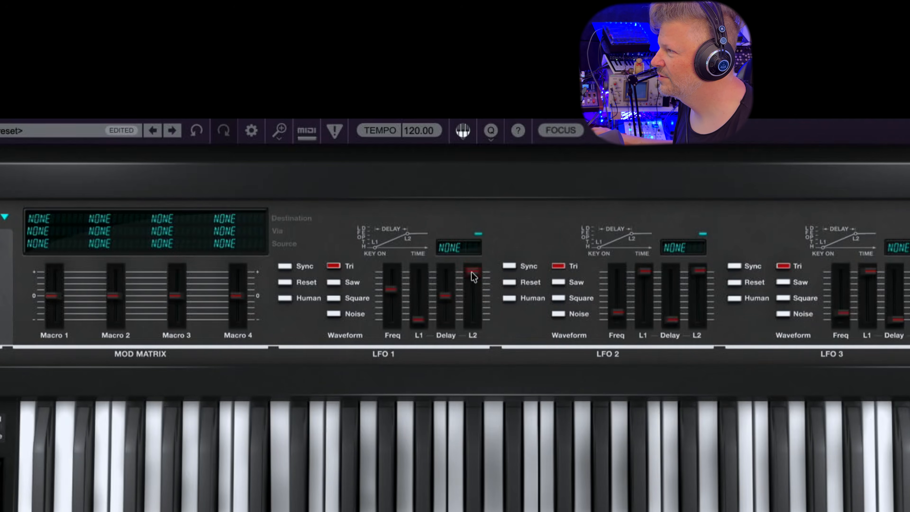
left_click_drag(471, 272, 465, 368)
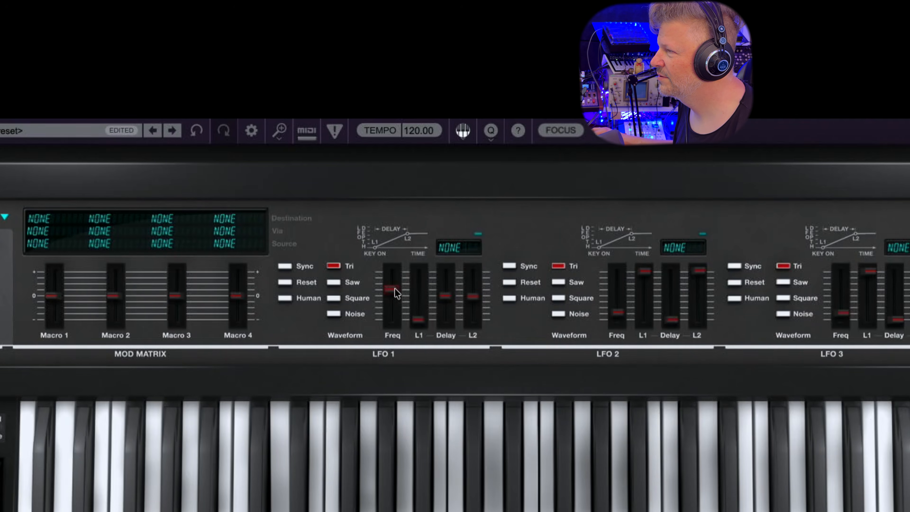
left_click_drag(395, 288, 389, 311)
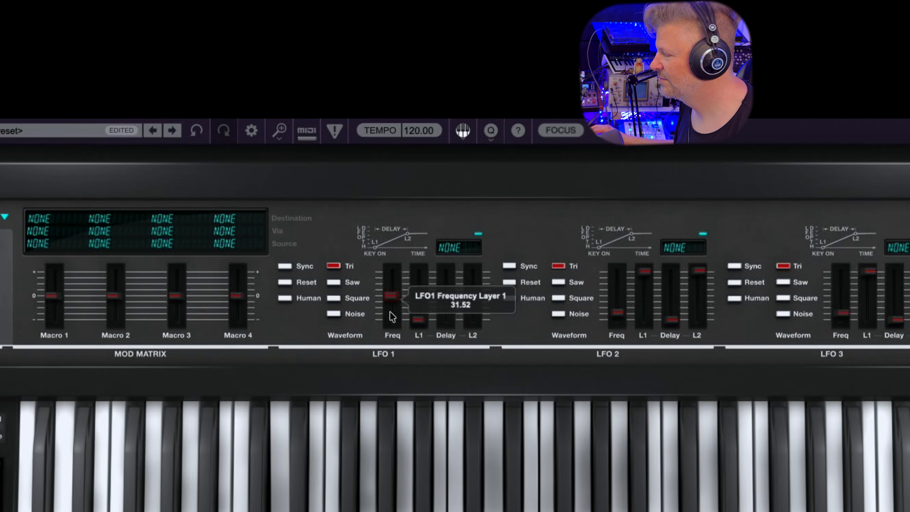
left_click_drag(474, 297, 472, 323)
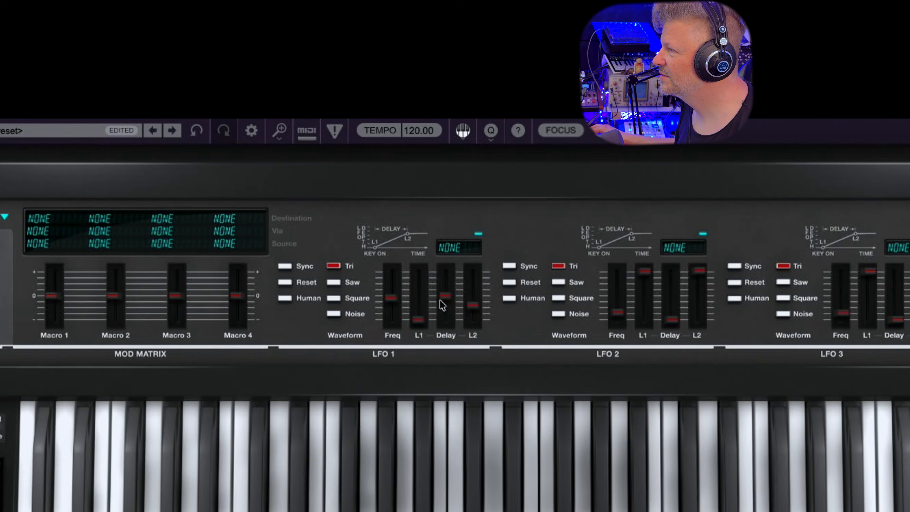
Shorten LFO 1's delay to about 2.98, raise its L1 depth to maximum, and lower its L2 depth to minimum
left_click_drag(446, 292, 437, 365)
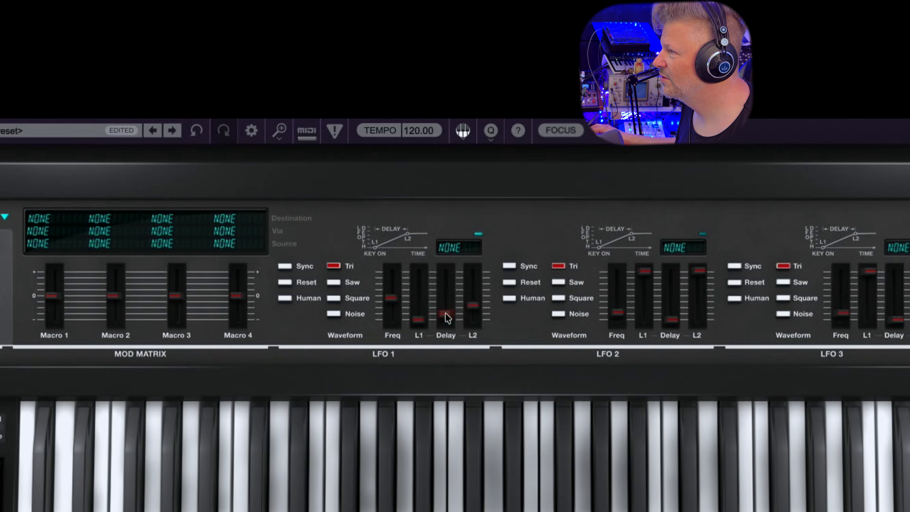
mouse_move(445, 314)
left_mouse_down()
mouse_move(444, 330)
mouse_move(446, 314)
left_mouse_up()
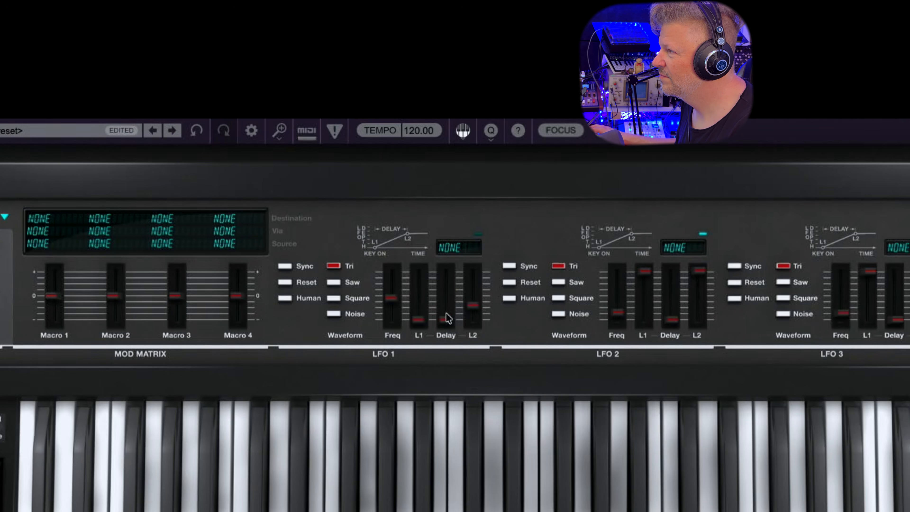
left_click_drag(445, 316, 445, 310)
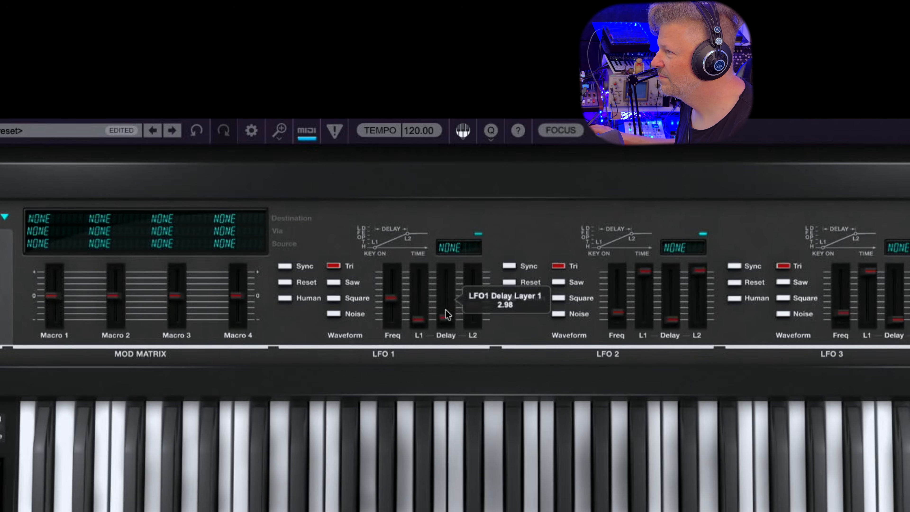
left_click_drag(418, 317, 428, 250)
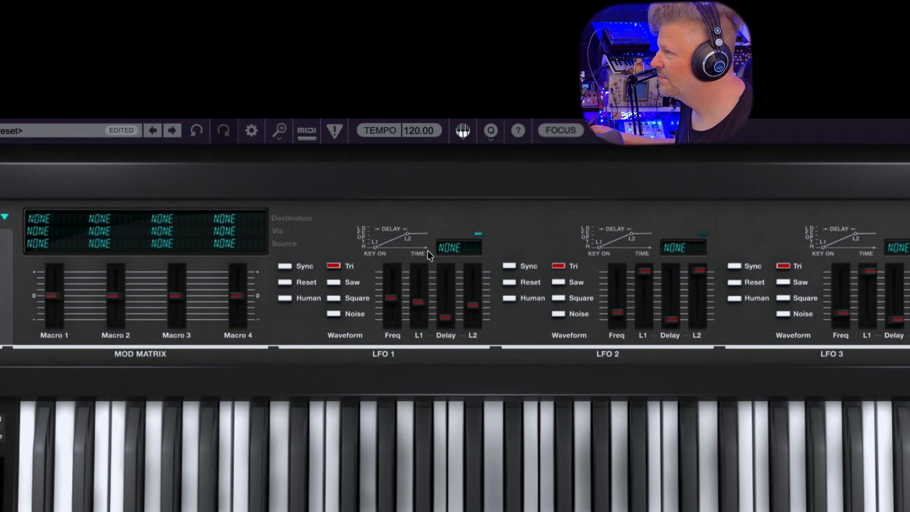
left_click_drag(417, 304, 431, 190)
left_click_drag(474, 308, 467, 360)
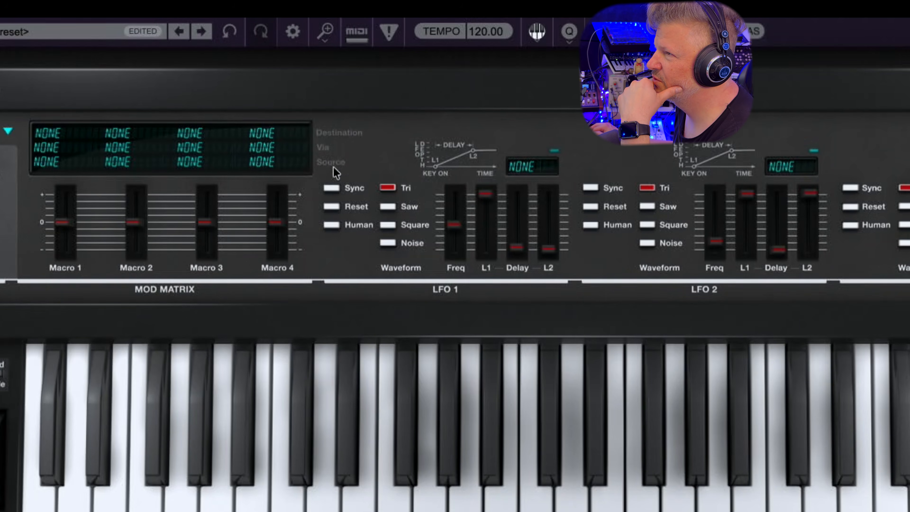
In the Macro 1 slot of the mod matrix, set the destination to DCA4 Pan and the source to LFO1 Tri
left_click(52, 137)
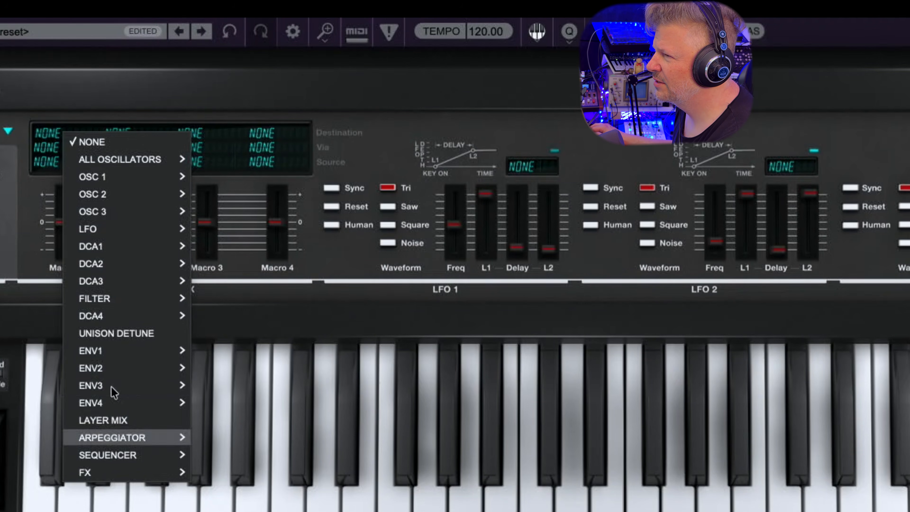
mouse_move(124, 310)
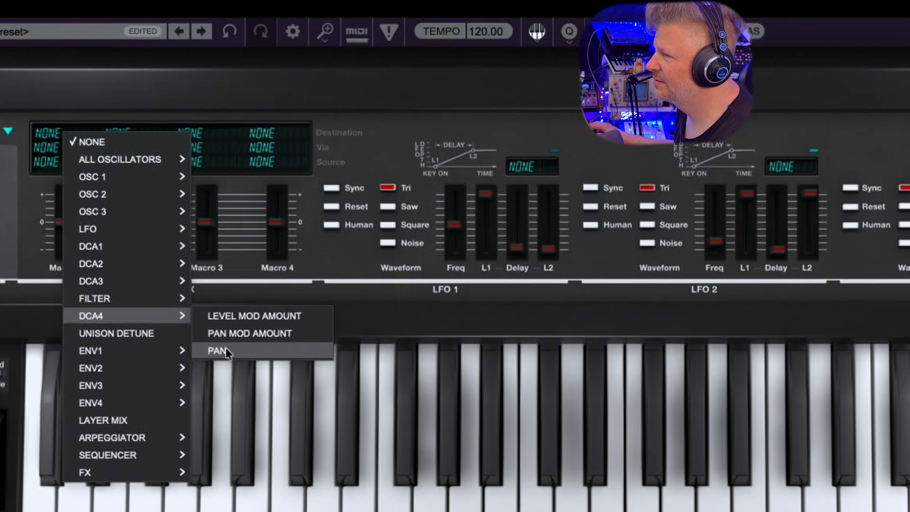
left_click(234, 350)
left_click(57, 163)
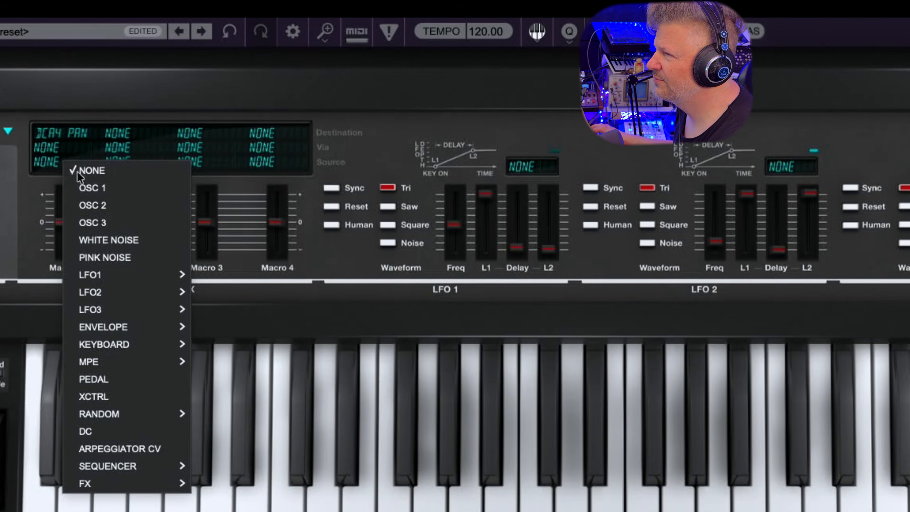
mouse_move(126, 278)
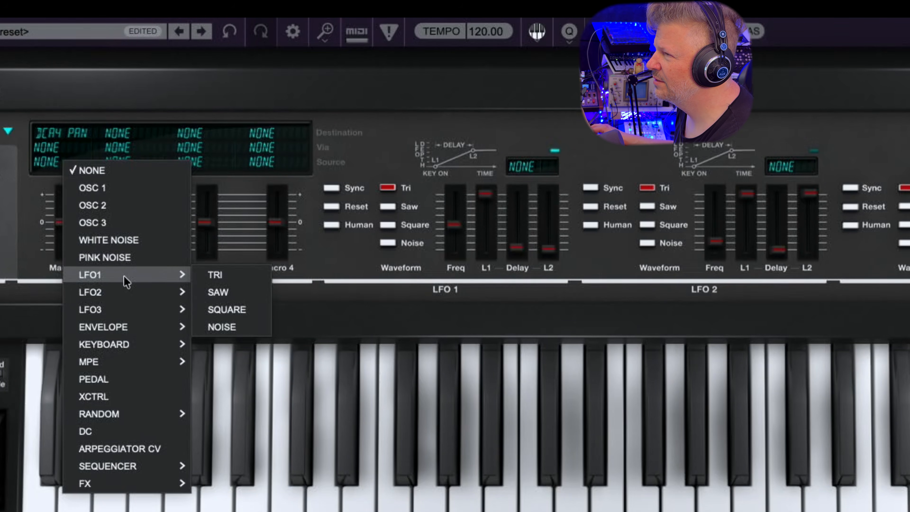
left_click(234, 279)
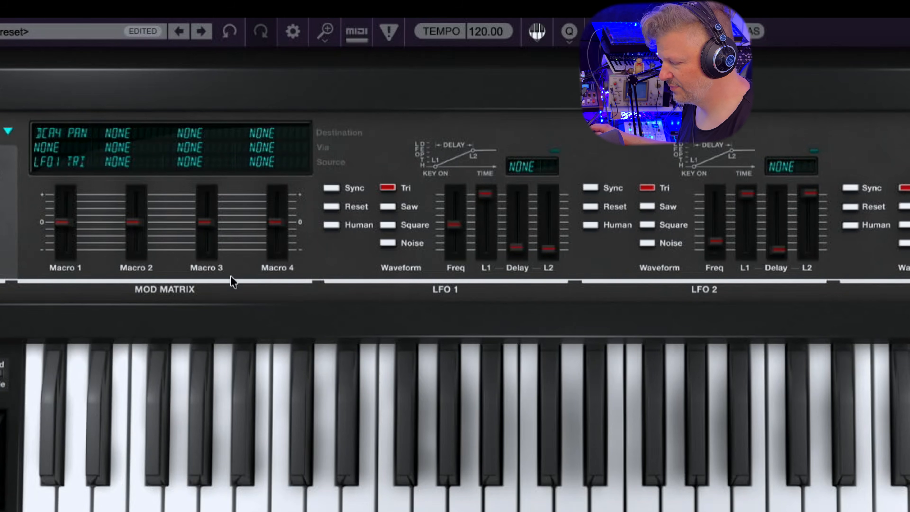
Raise the Macro 1 amount to about +86%, reduce it to a moderate positive value, and set its Via to OSC 1
left_click_drag(64, 222, 64, 198)
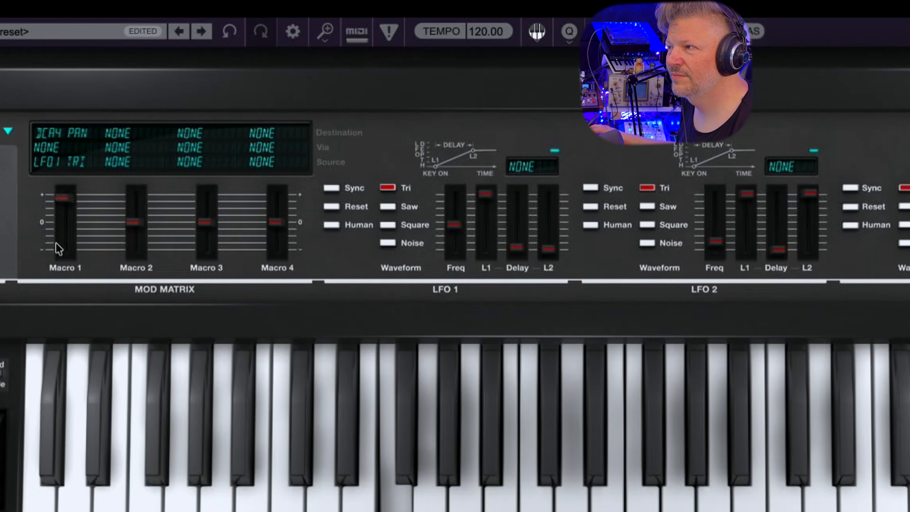
mouse_move(64, 196)
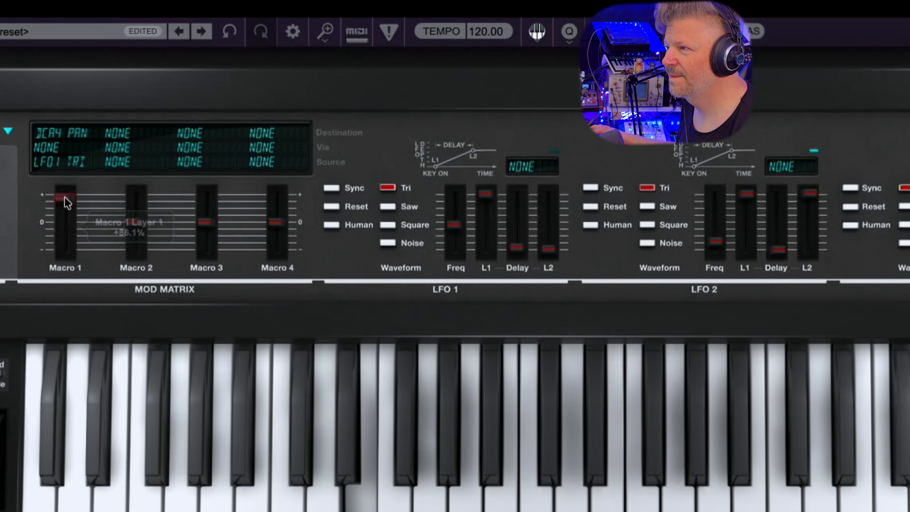
left_click_drag(61, 199, 64, 204)
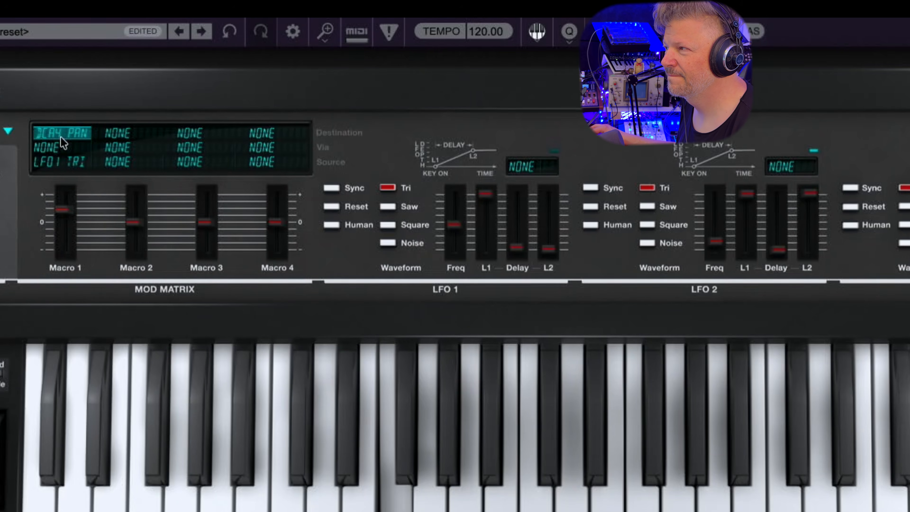
left_click(61, 151)
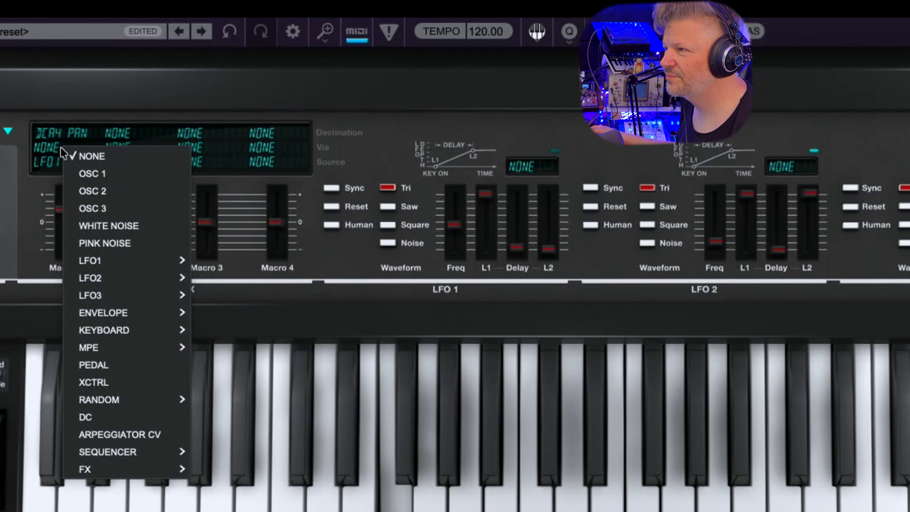
left_click(112, 178)
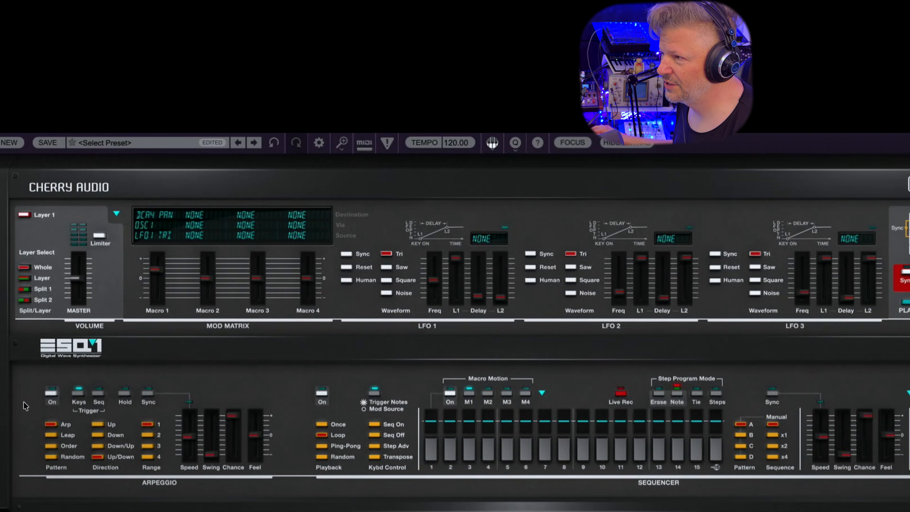
Start a new patch and load the Acid Pedlar preset from the Motion category
left_click(10, 143)
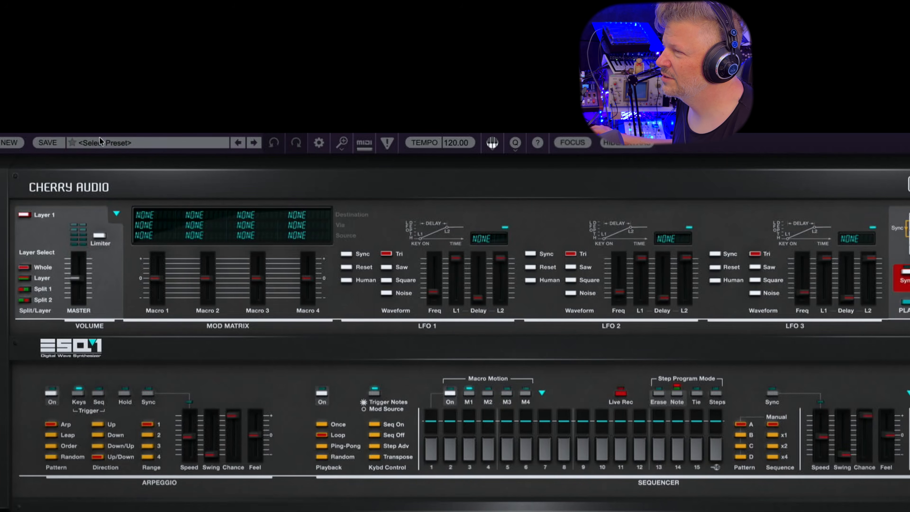
left_click(104, 143)
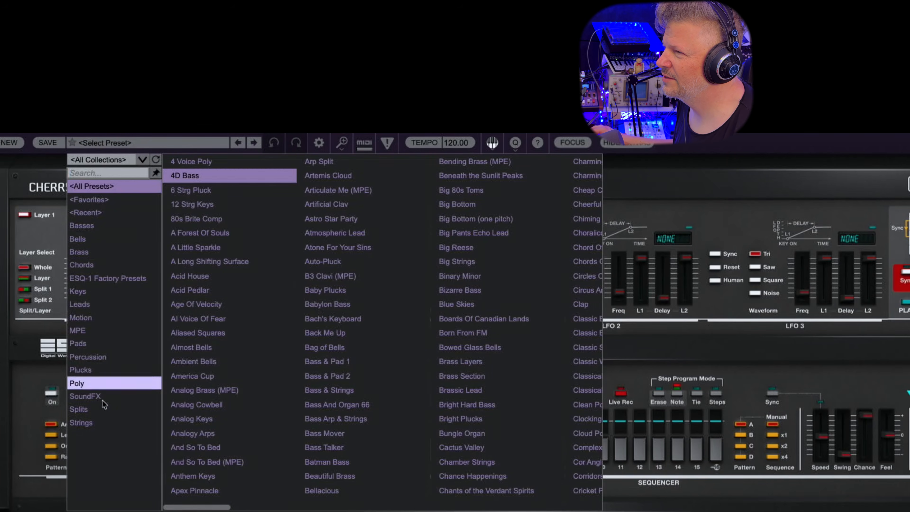
left_click(103, 317)
left_click(221, 177)
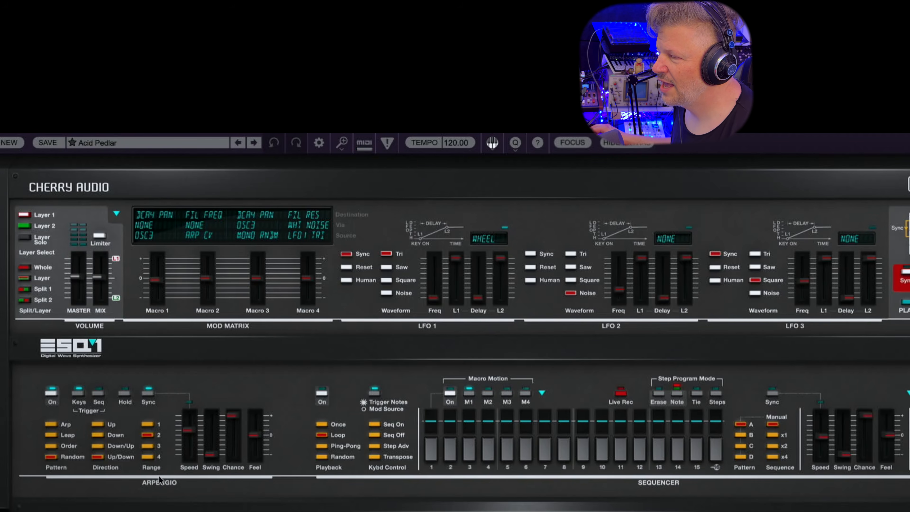
Try the Order pattern in the arpeggiator and settle on Arp
left_click(52, 446)
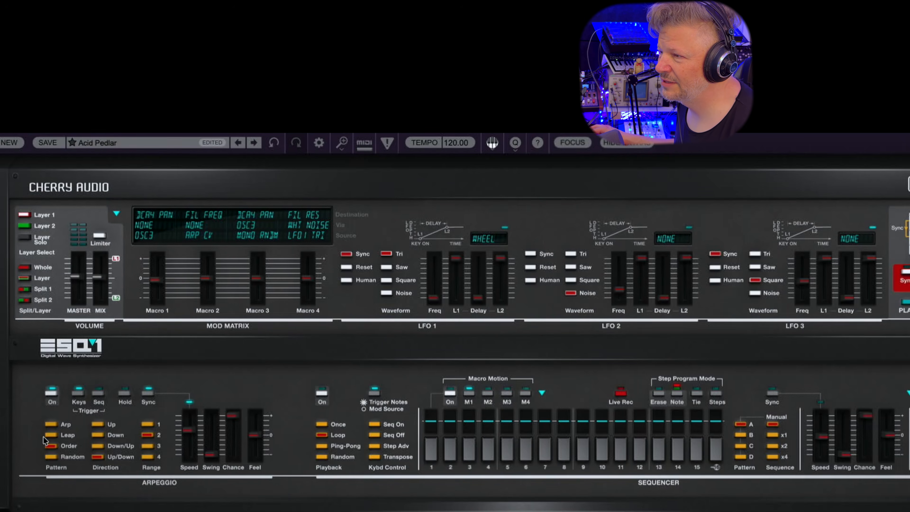
left_click(52, 425)
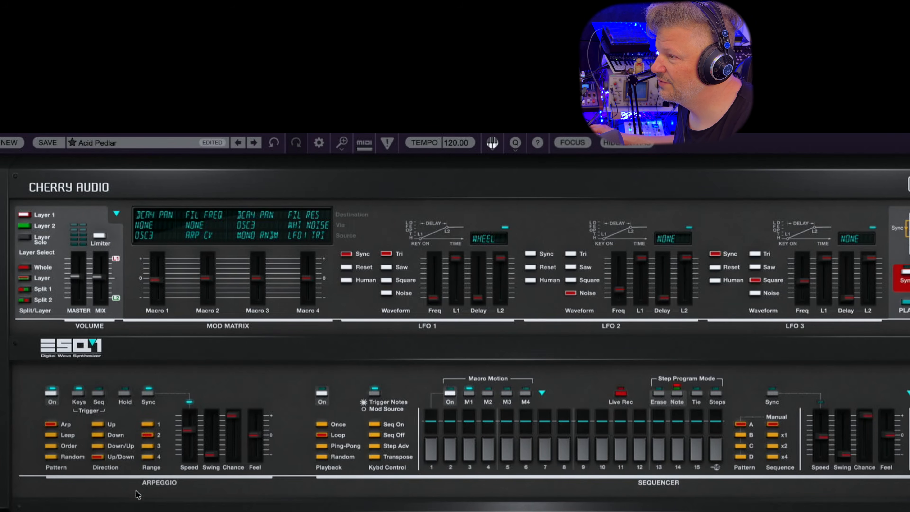
Try the arpeggiator's Hold function, turn it back off, and switch the arpeggio trigger from Keys to Seq
left_click(125, 394)
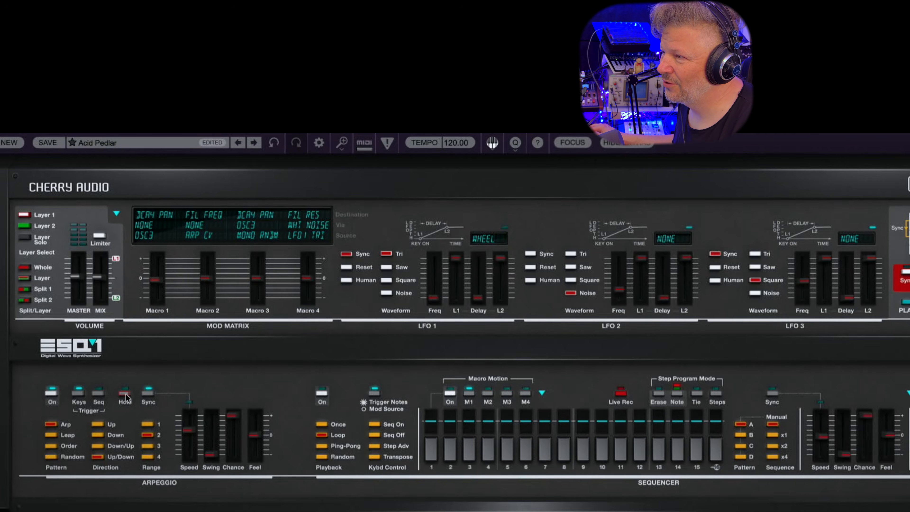
left_click(125, 395)
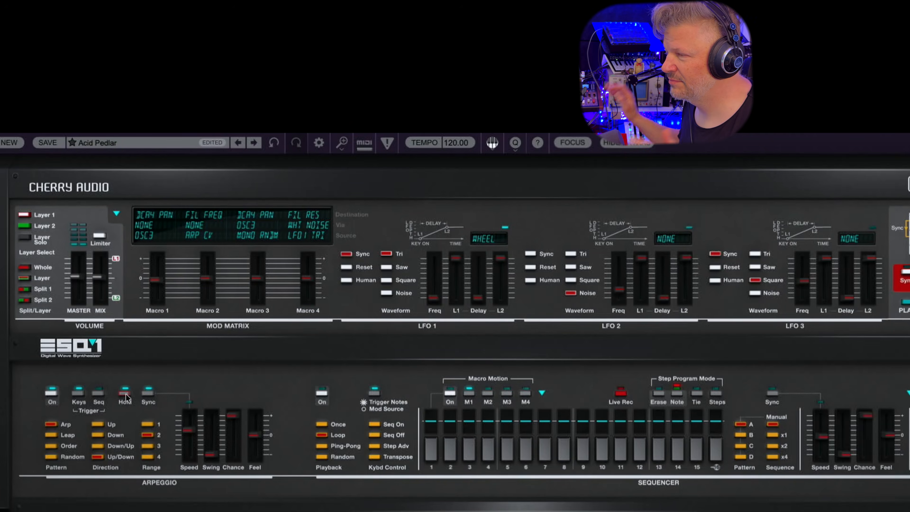
left_click(126, 397)
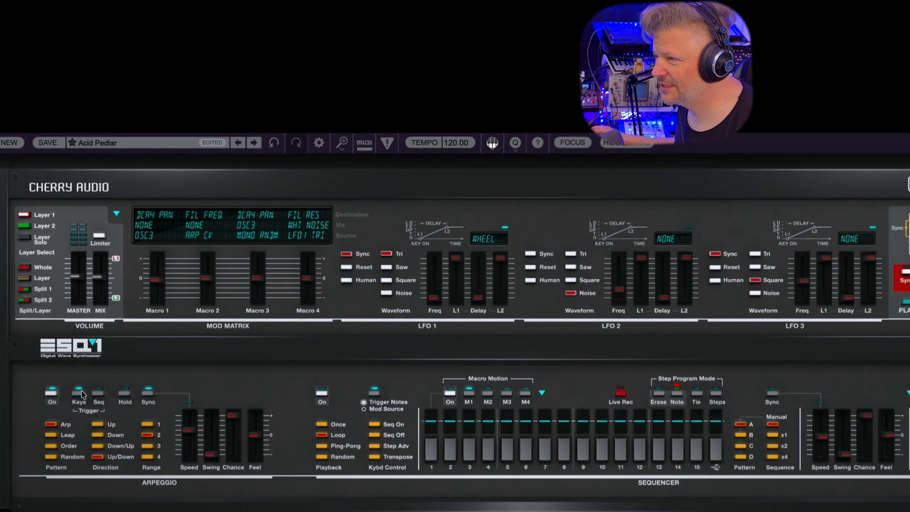
left_click(98, 394)
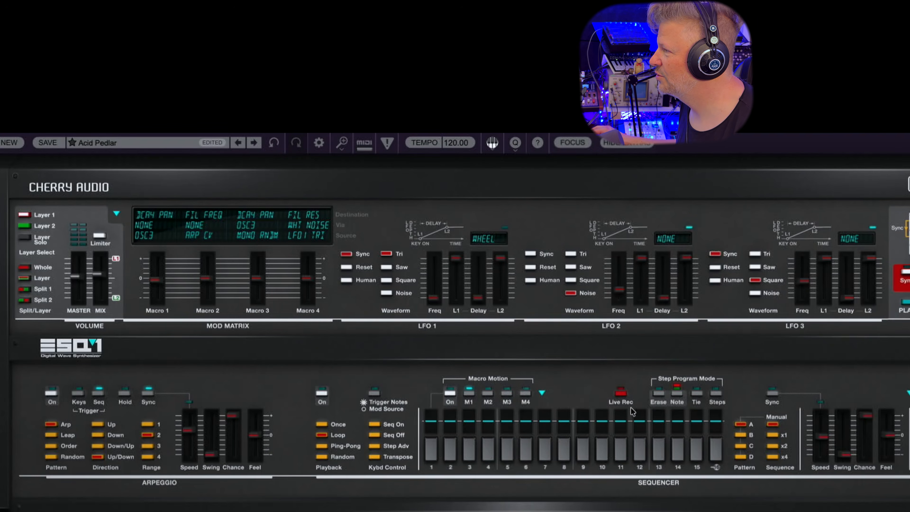
Set the Macro 1 source in the mod matrix to the sequencer's Highest Note CV
left_click(145, 235)
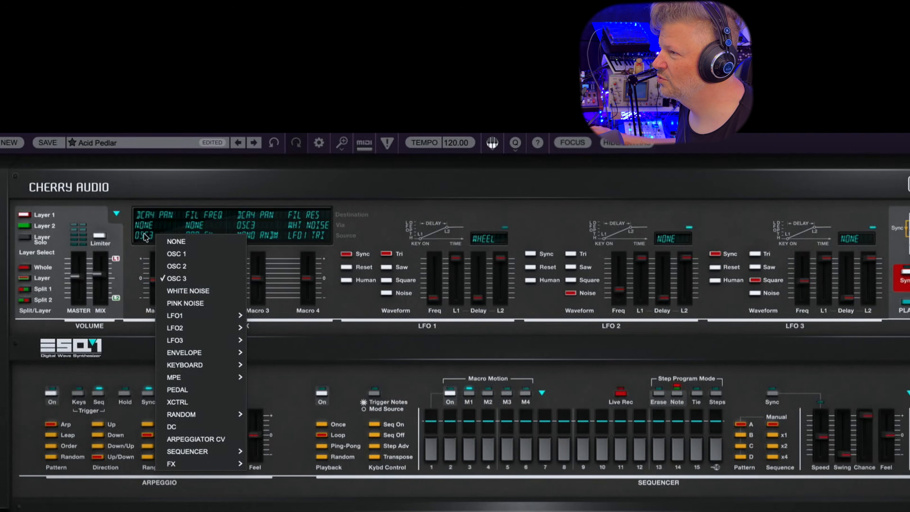
mouse_move(209, 452)
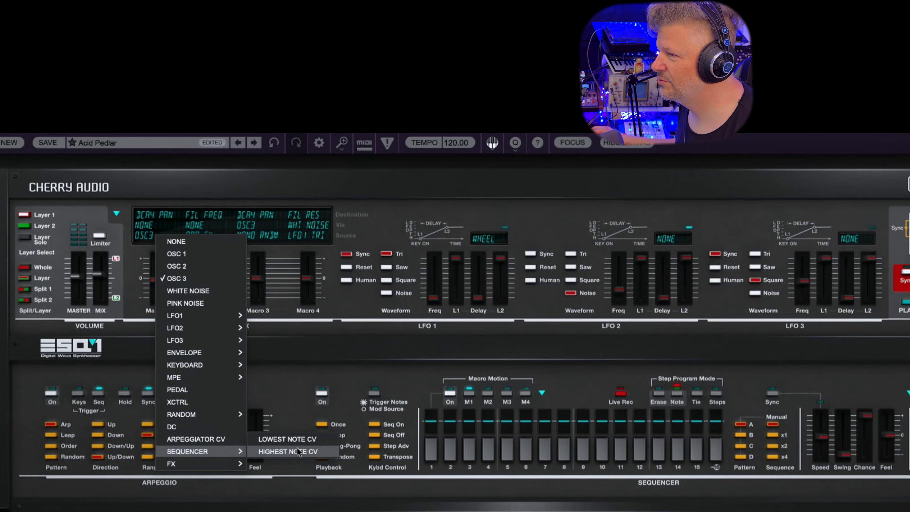
left_click(266, 453)
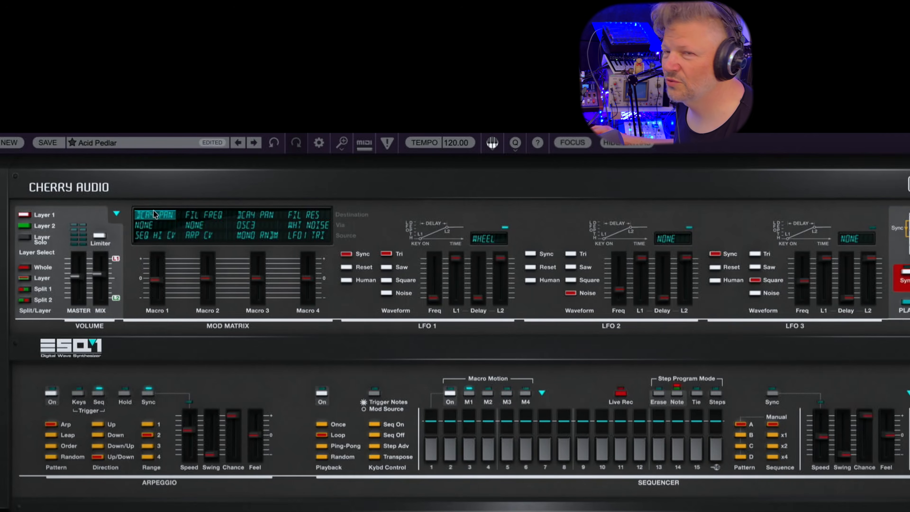
Apply a single descending ramp shape across all 16 steps of the sequencer's M1 macro motion
left_click(542, 393)
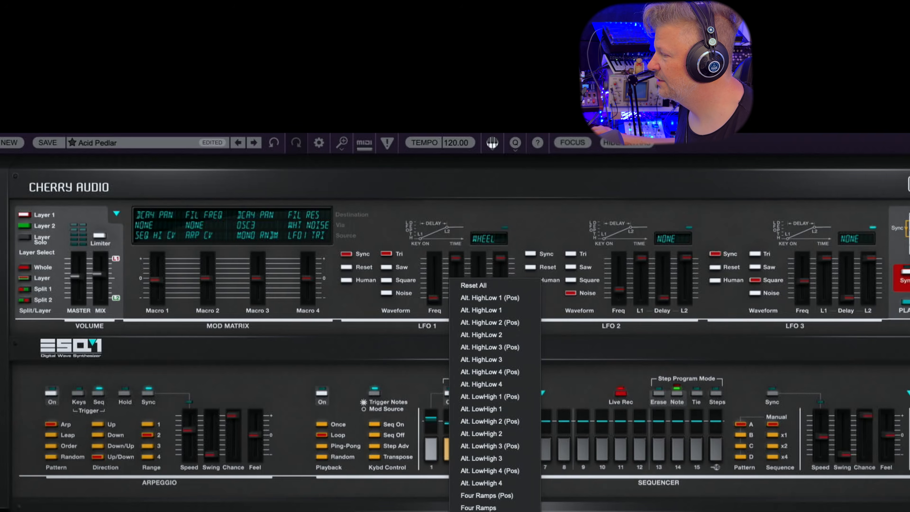
left_click(494, 511)
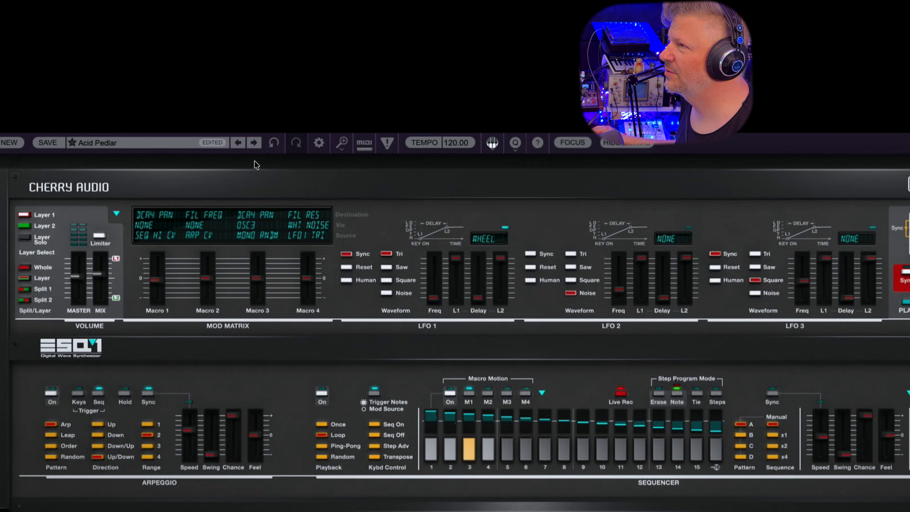
Audition the arpeggio and sequence presets one after another, from America Cup through Back Me Up and Chance Happenings to Cheerful Digi Arp
left_click(255, 142)
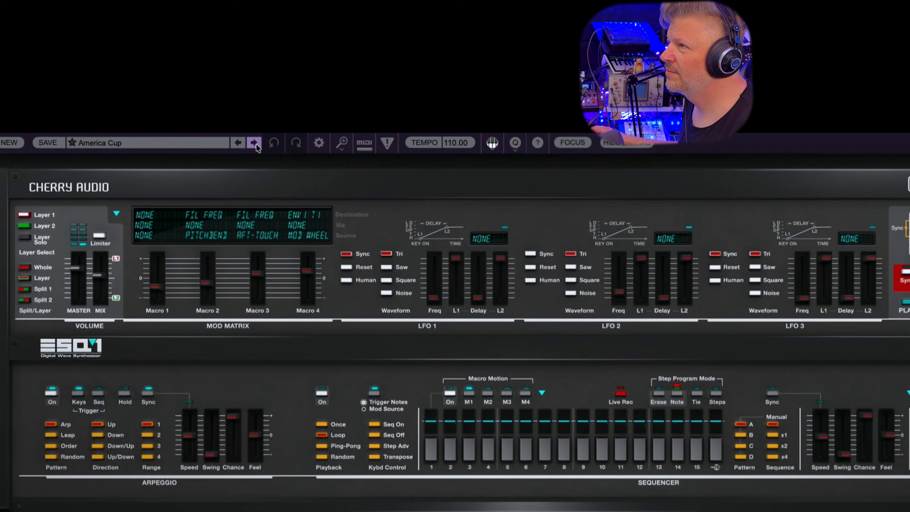
left_click(256, 144)
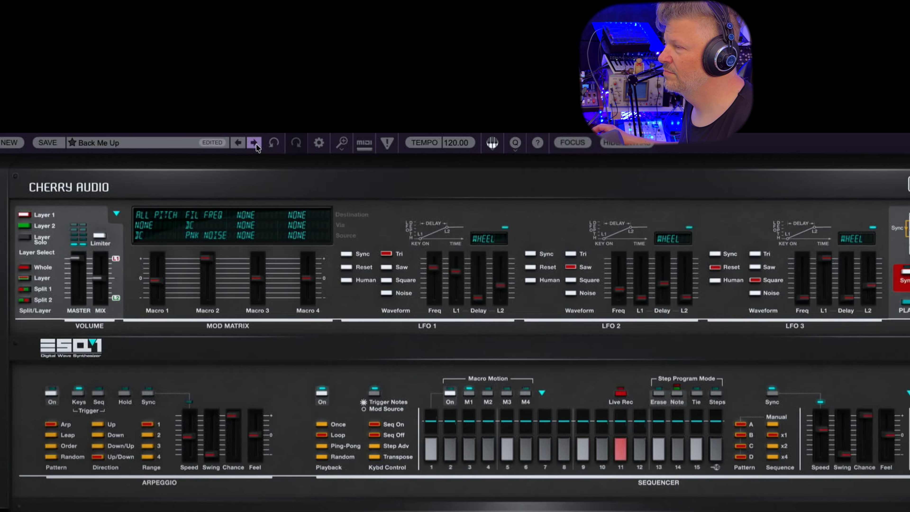
left_click(254, 142)
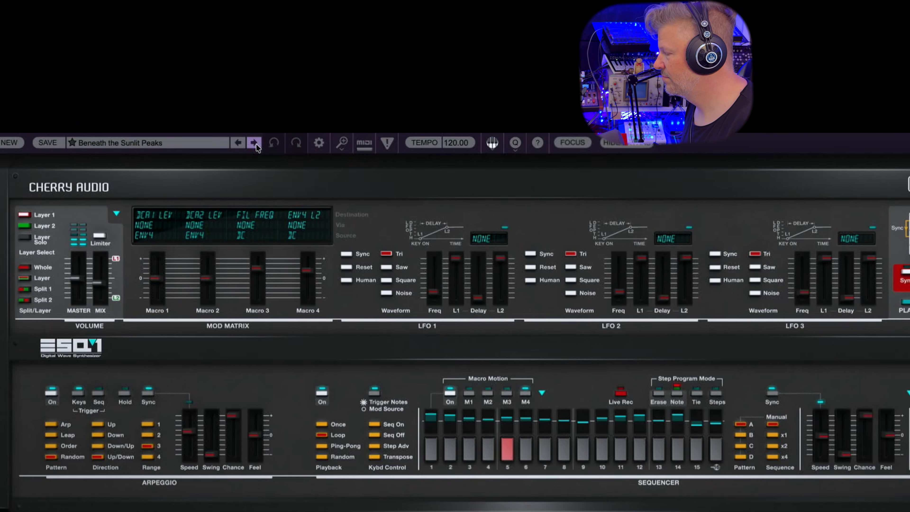
left_click(256, 144)
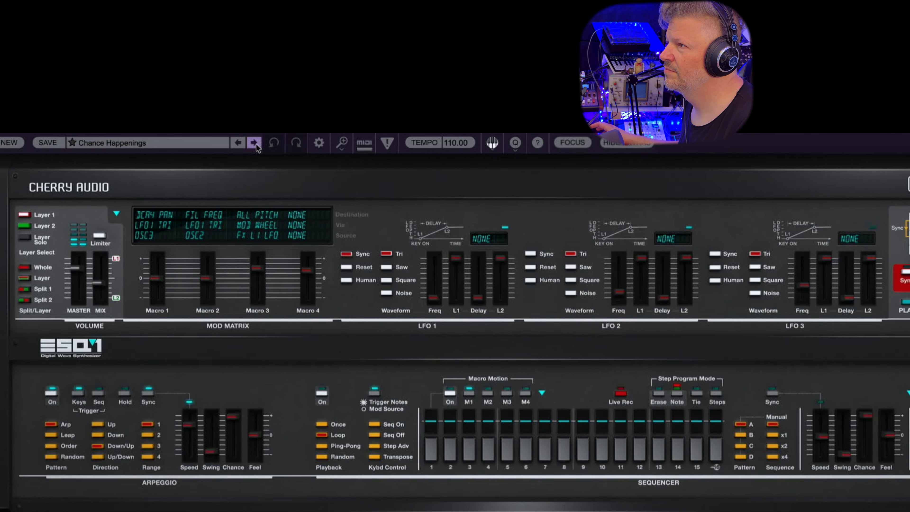
left_click(256, 144)
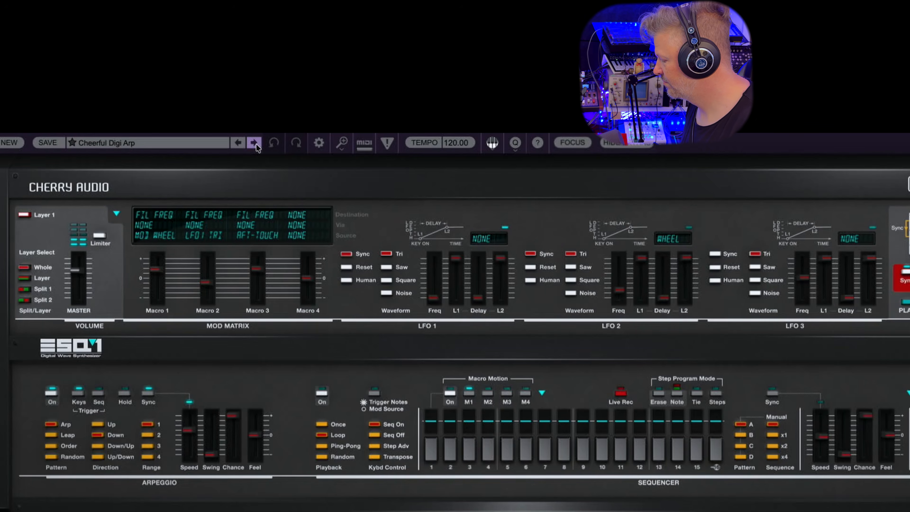
Step forward through the bass presets Batman Bass, Bizarre Bass, Bright Hard Bass and Classic Bass 1, auditioning each
left_click(256, 144)
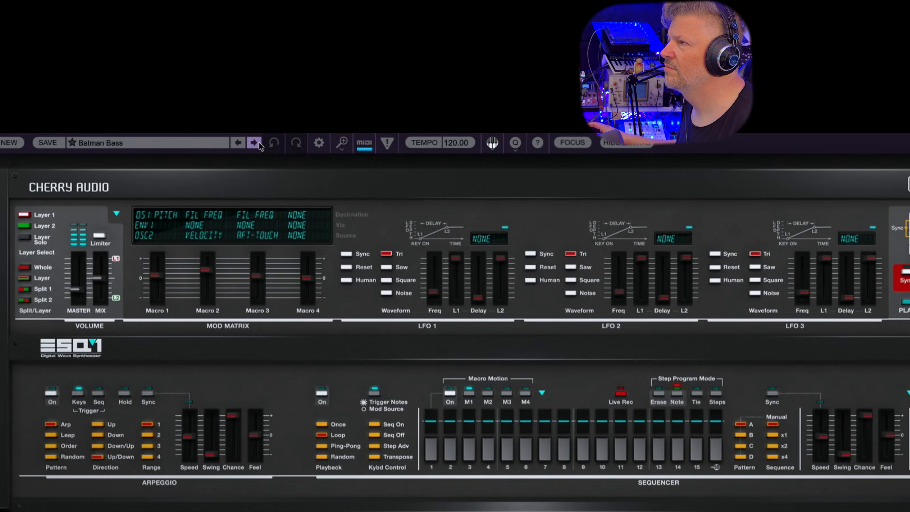
left_click(259, 143)
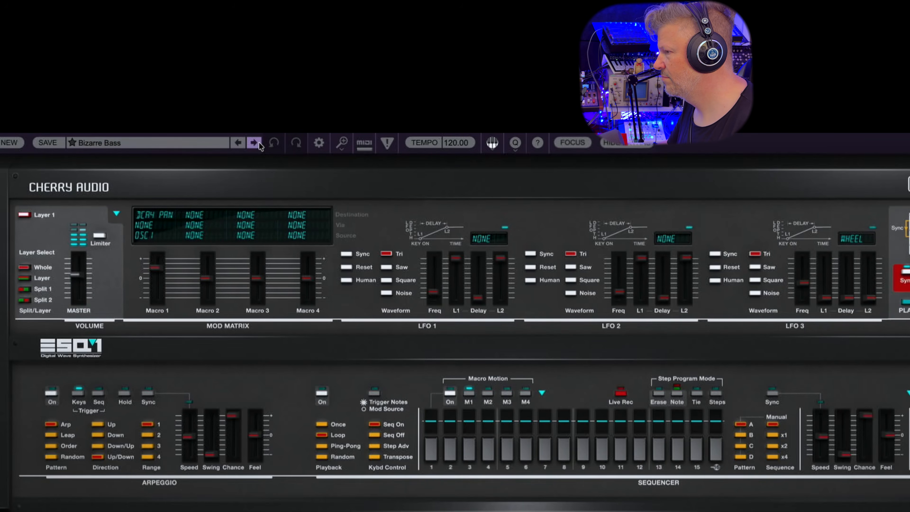
left_click(254, 142)
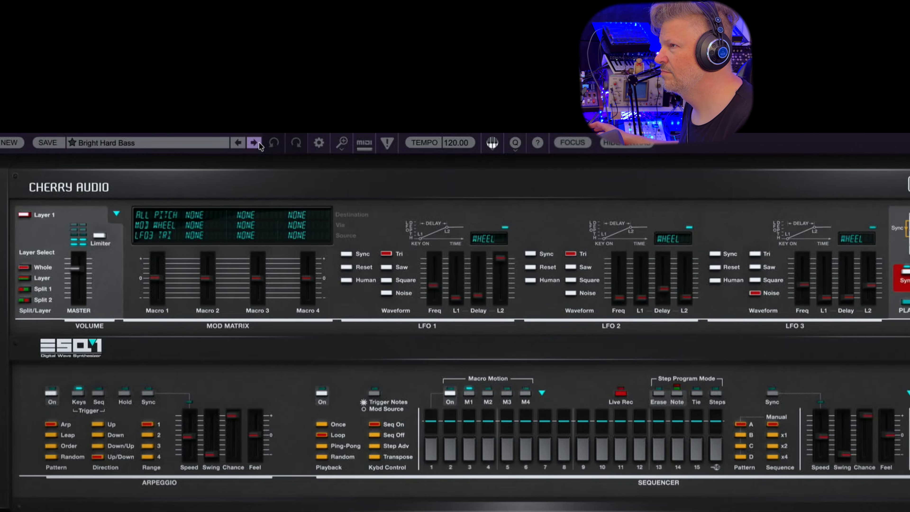
left_click(259, 142)
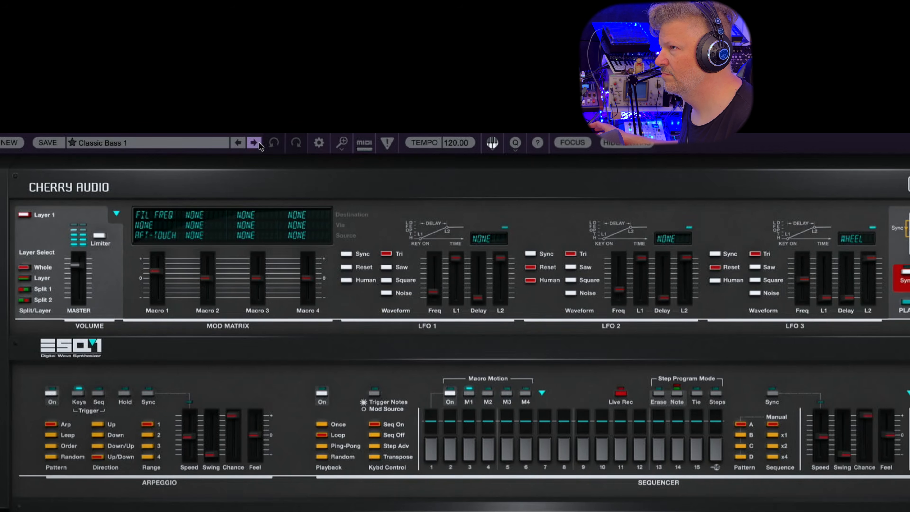
Audition the brass presets, including Effected Brass 1, Fluttering Brass and Full Stab Brass
left_click(257, 142)
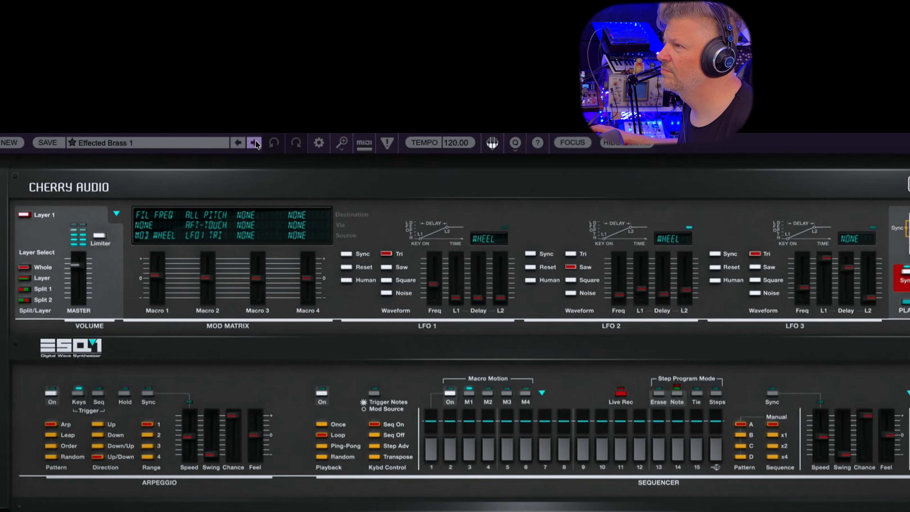
left_click(255, 143)
left_click(255, 142)
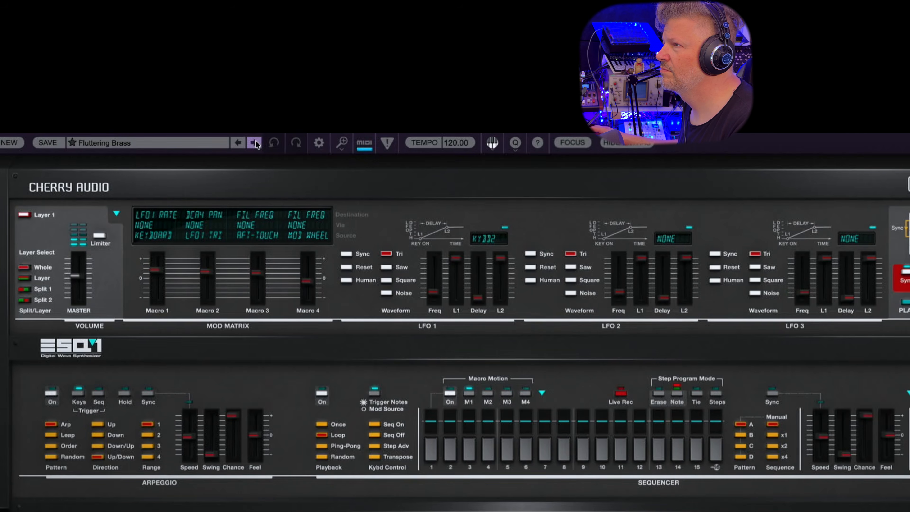
left_click(255, 142)
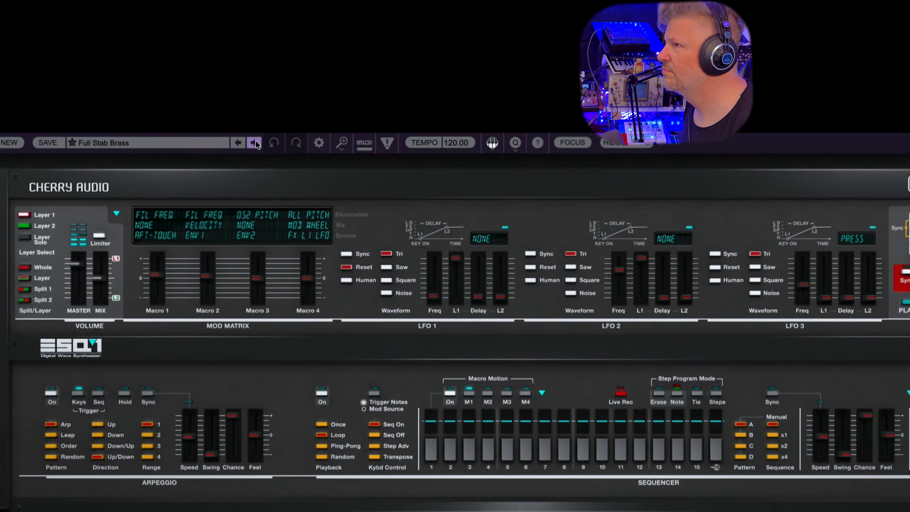
Advance through the presets Chord Of Apprehension and Circles Of Emotions to Crusty FM Keys, auditioning each
left_click(255, 143)
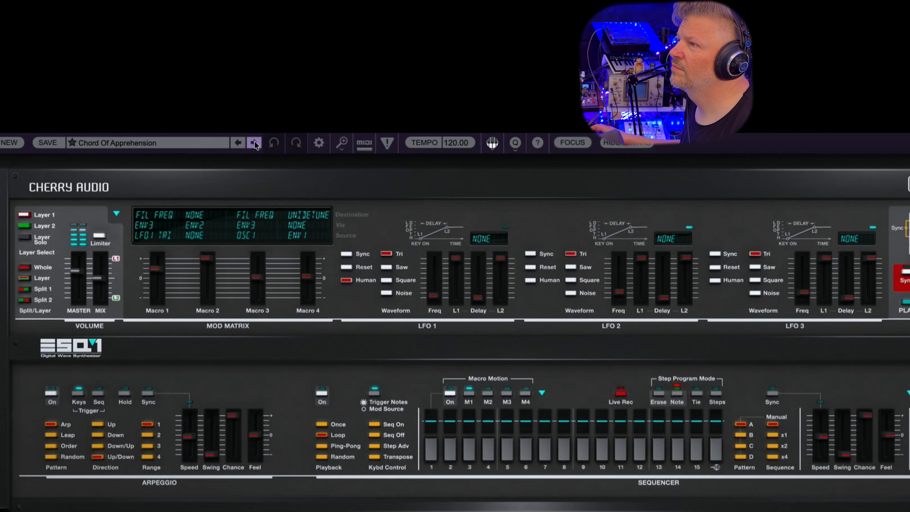
left_click(255, 143)
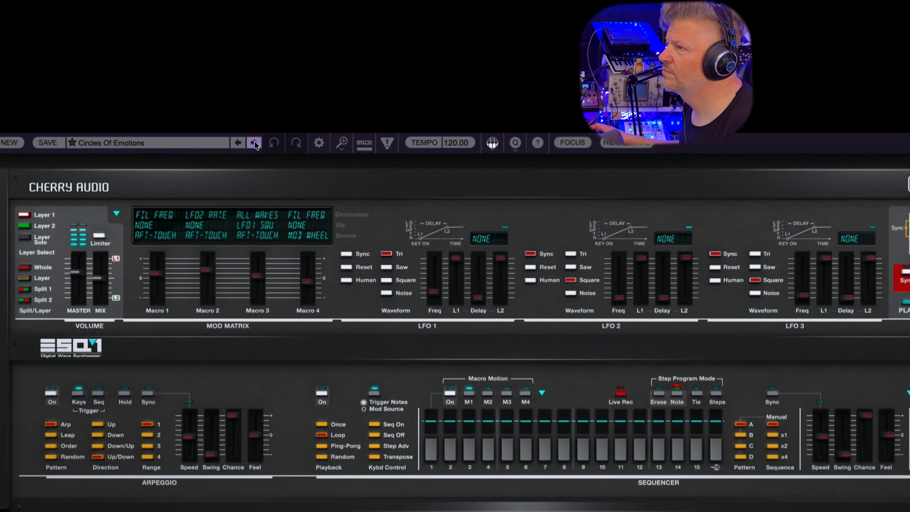
left_click(254, 144)
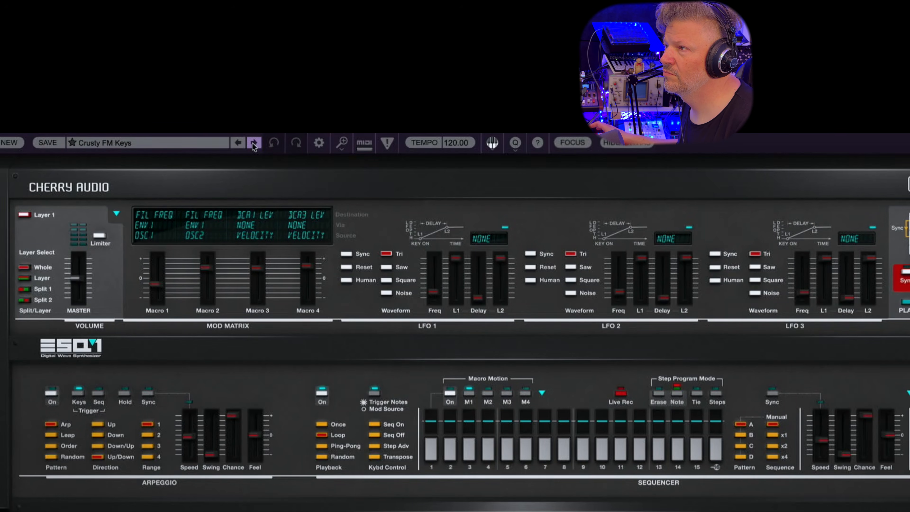